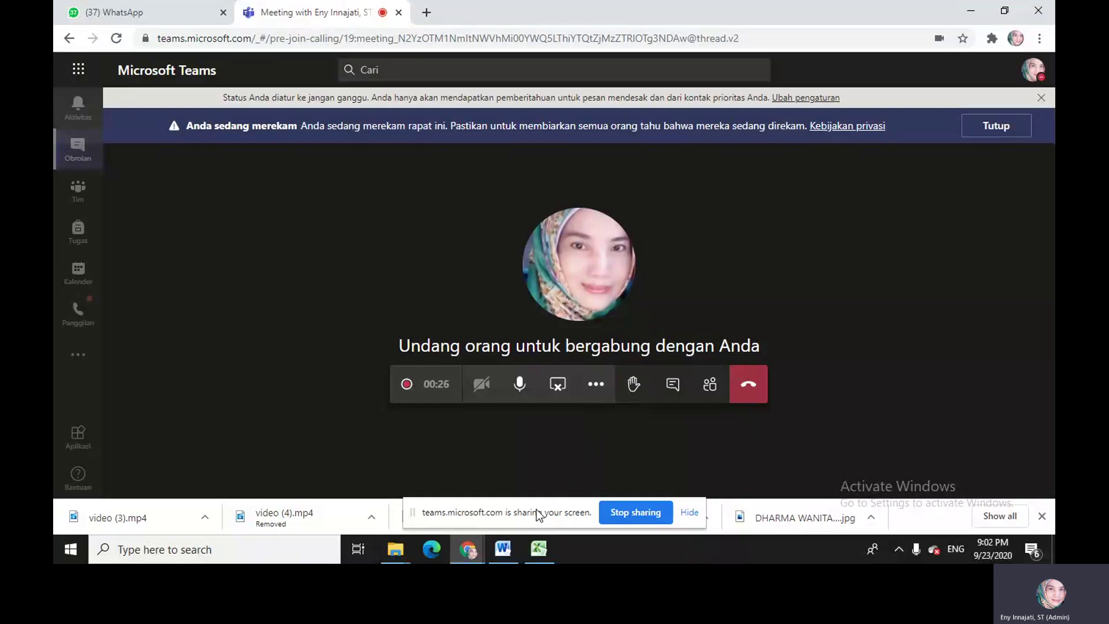
Step: Switch to the Excel workbook and view the sheet's last column and last row, returning to cell A1
click(539, 548)
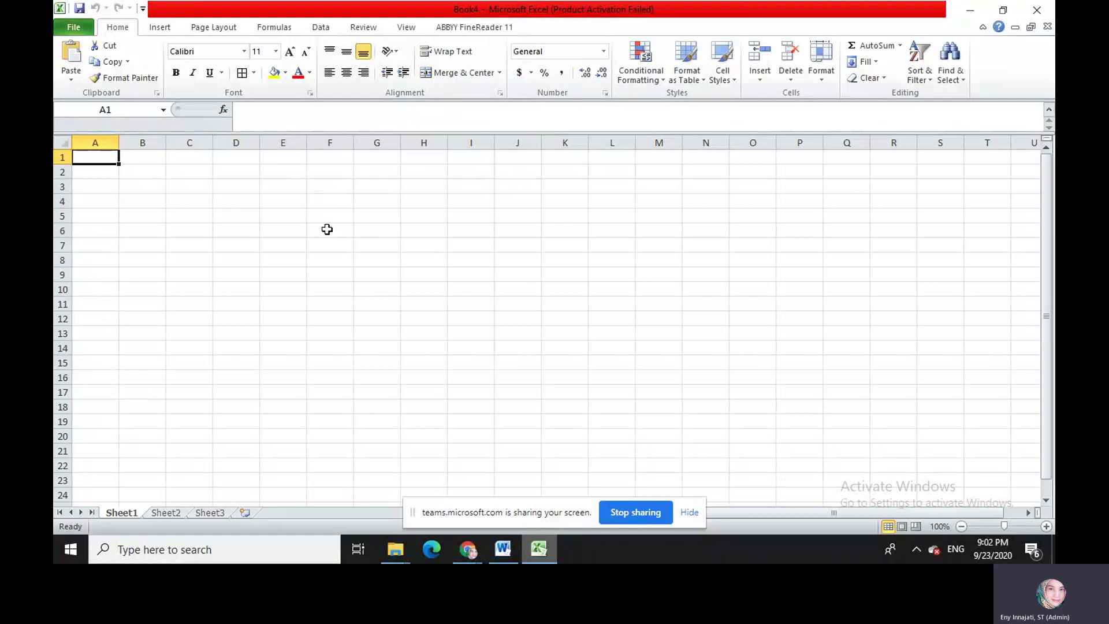
key(ctrl+Right)
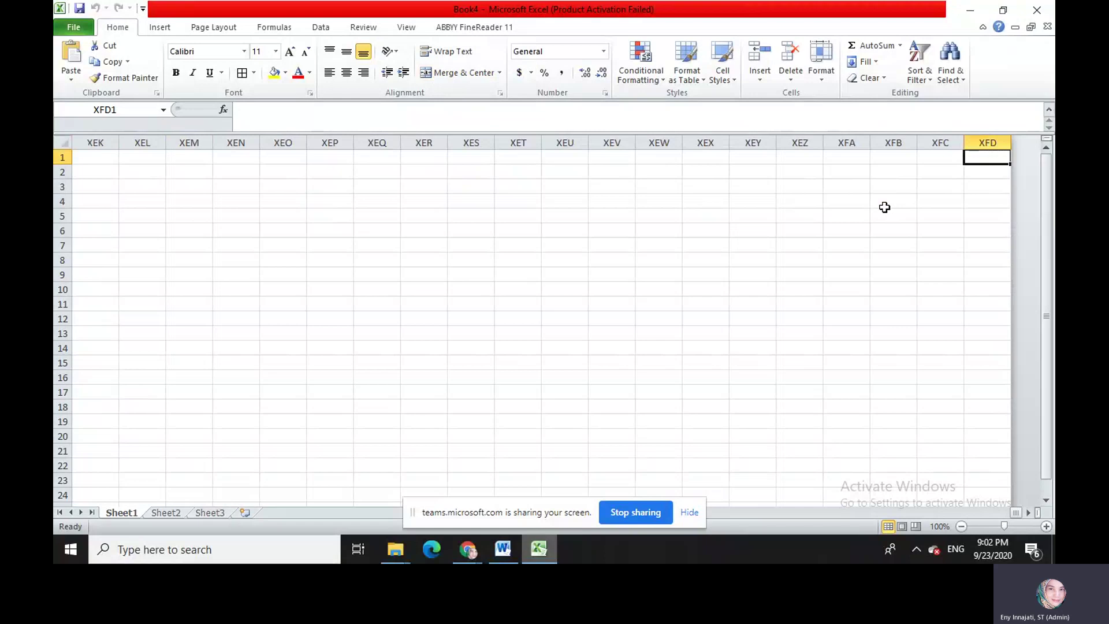
key(ctrl+Home)
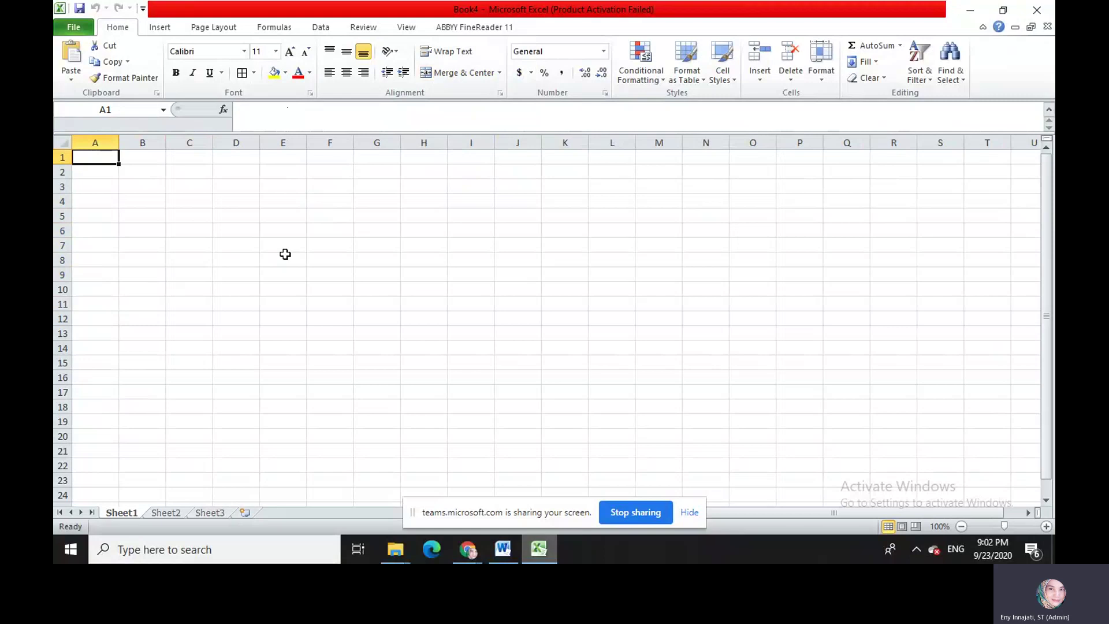
key(ctrl+Down)
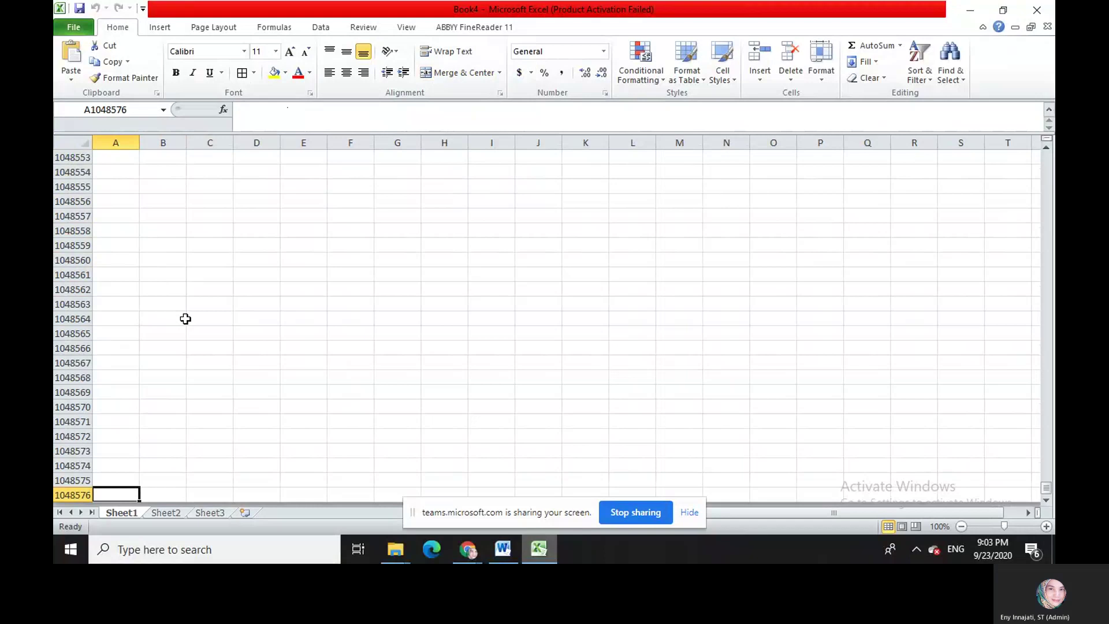
key(ctrl+Home)
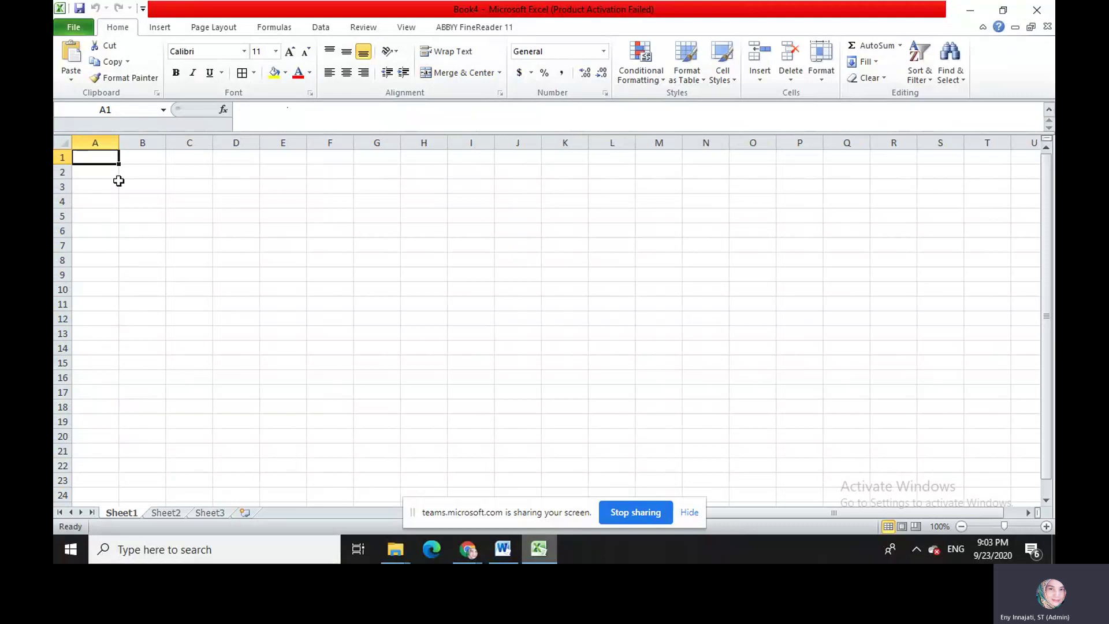
Step: Enter the title FUNGSI PEMOTONGAN CHARAKTER in cell B2
click(135, 172)
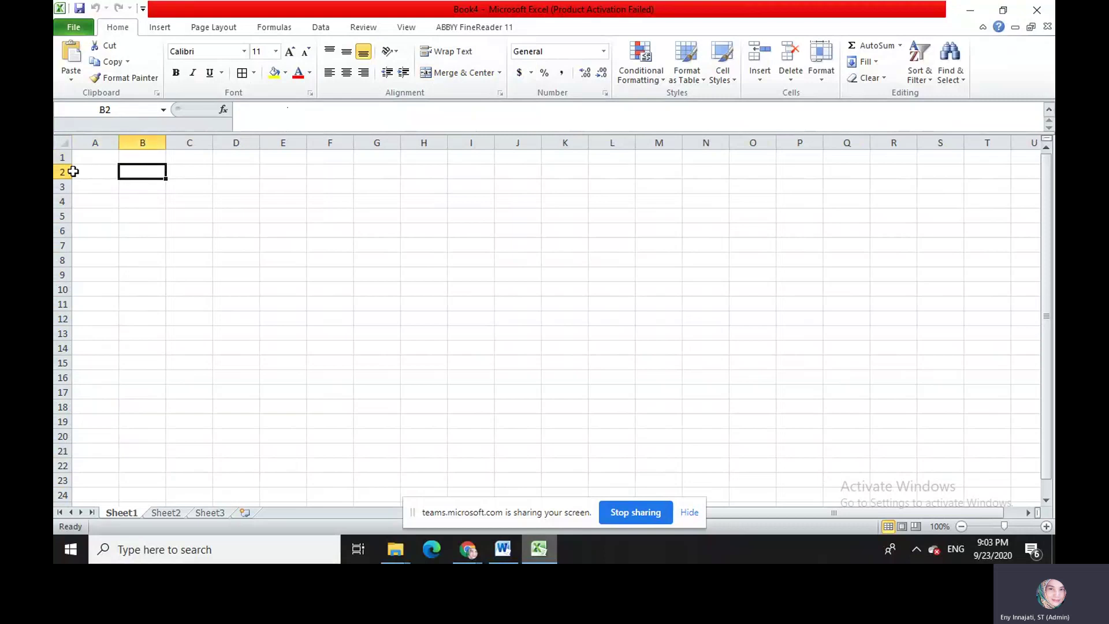
click(110, 173)
drag(124, 172, 174, 234)
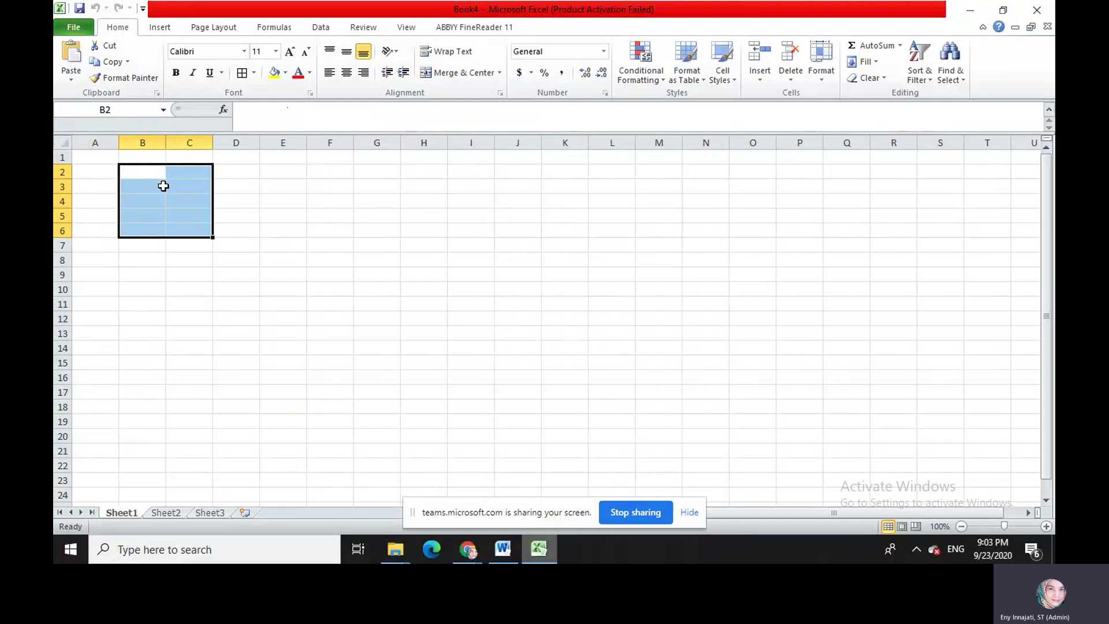
click(135, 172)
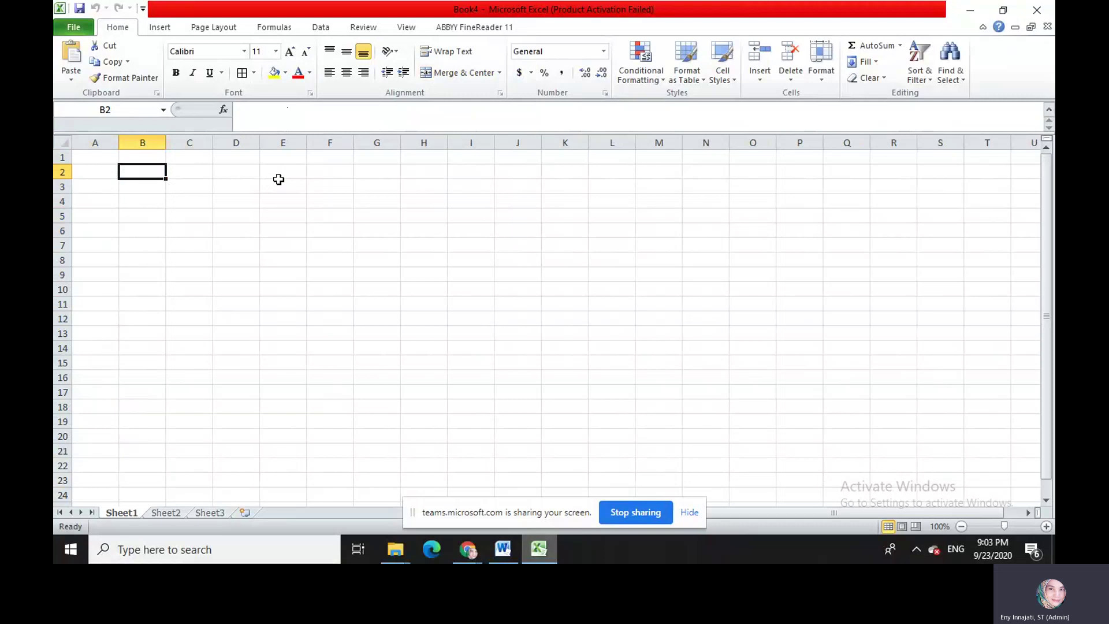
text(FUNG)
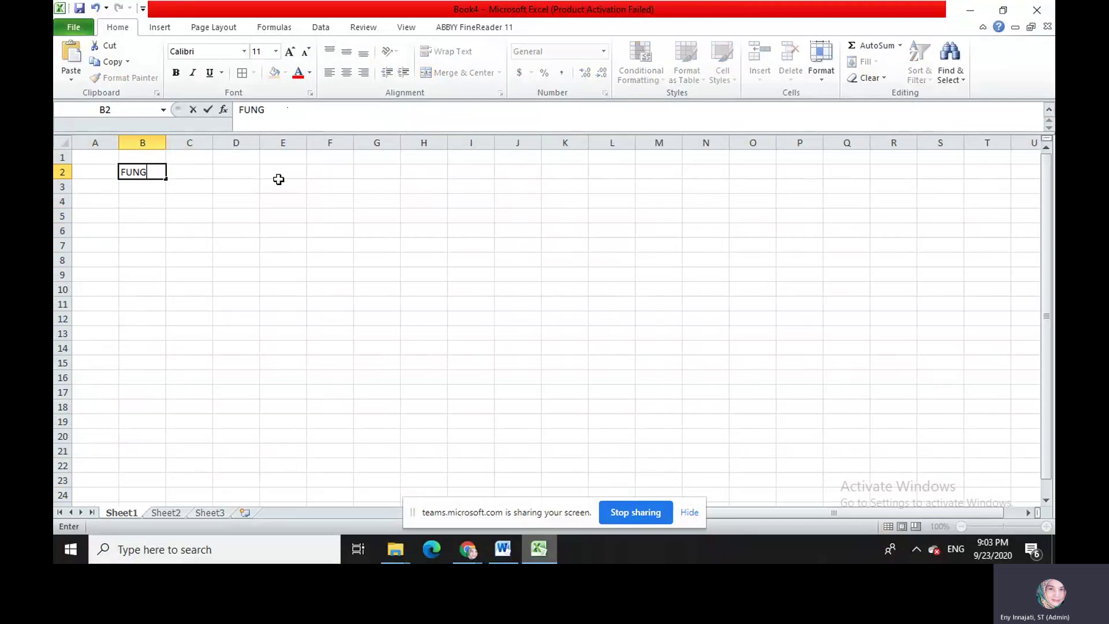
text(SI PEMOTONGAN C)
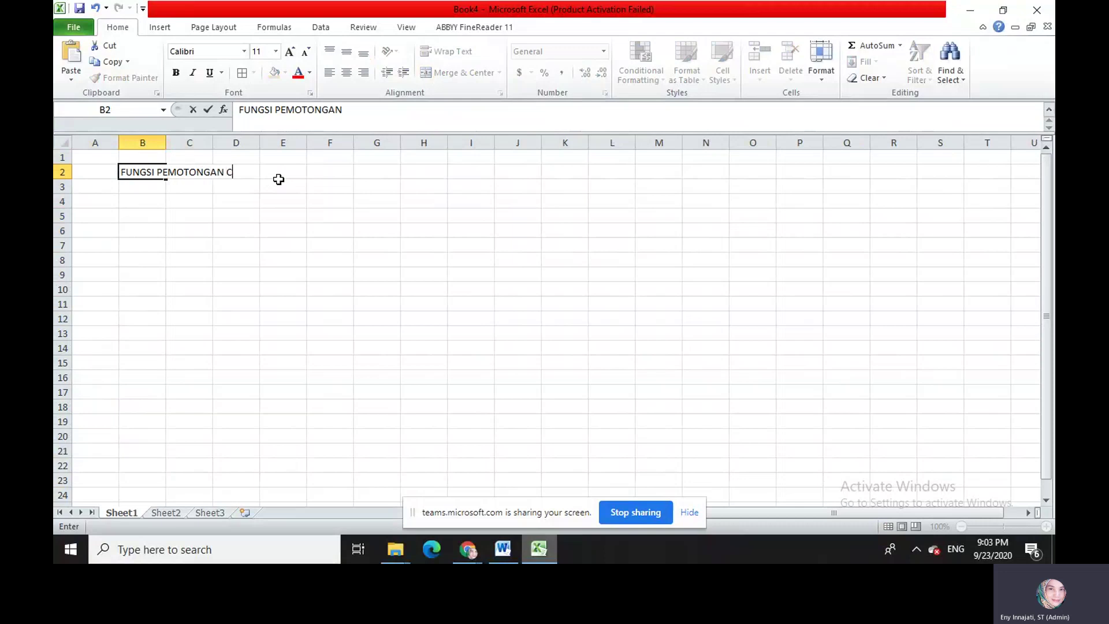
text(HARAKTER)
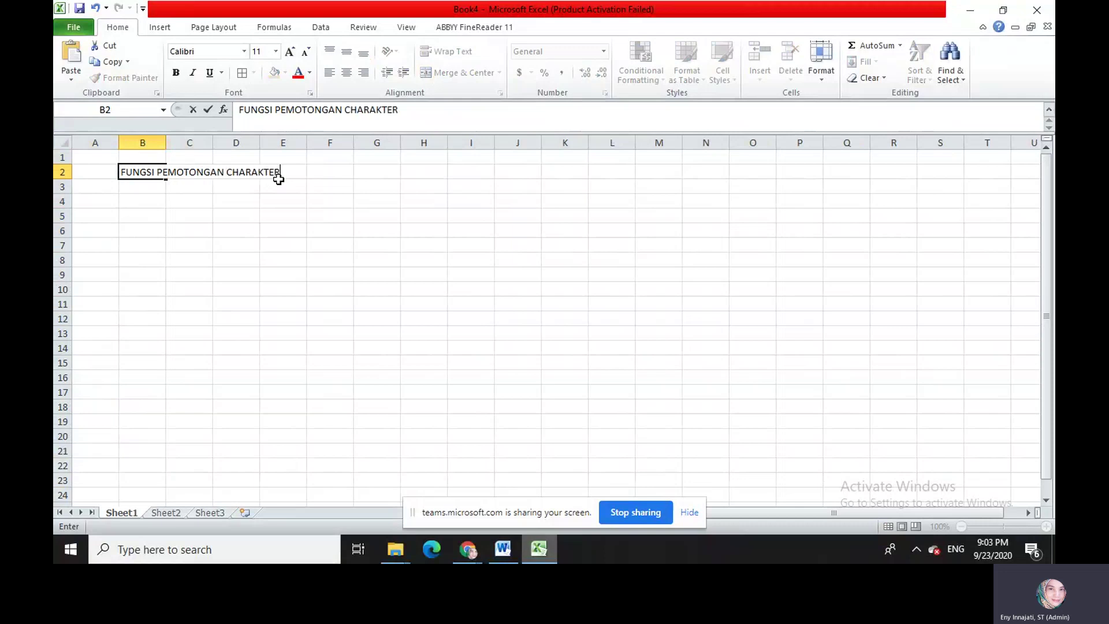
key(Return)
Step: Enter the labels LEFT in B4, RIIGHT in B6 and MID in B8
key(Down)
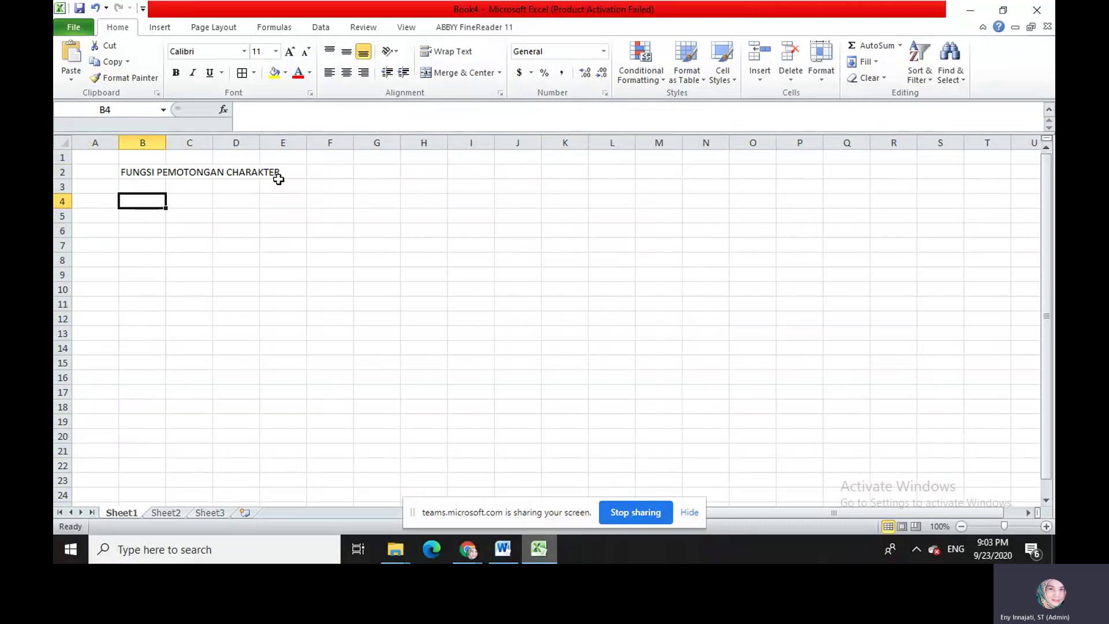
text(LEFT)
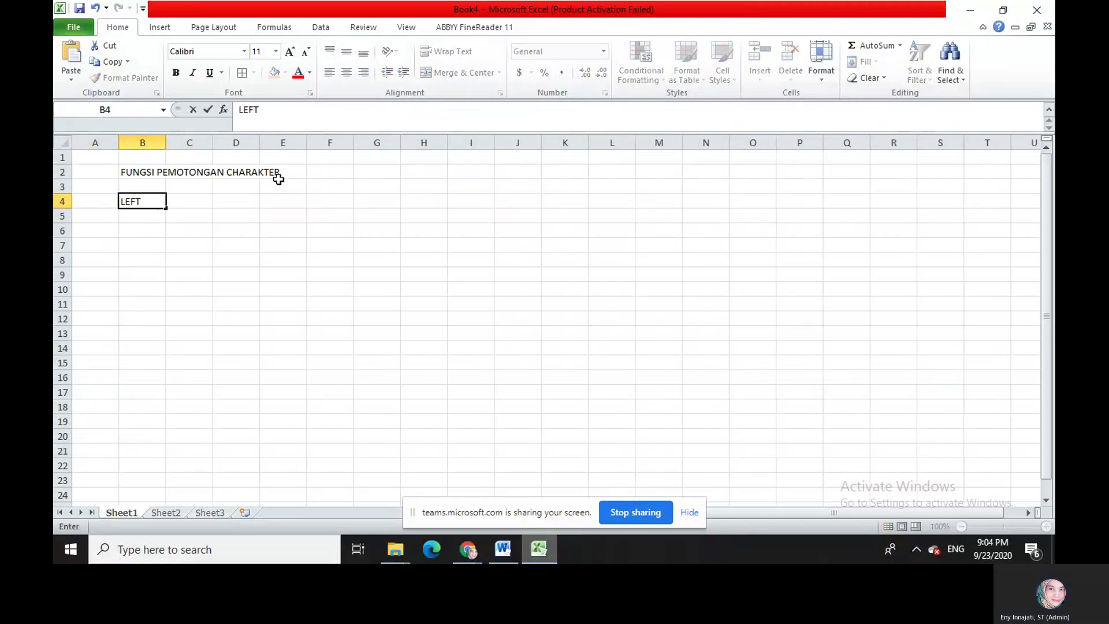
key(Return)
key(Down)
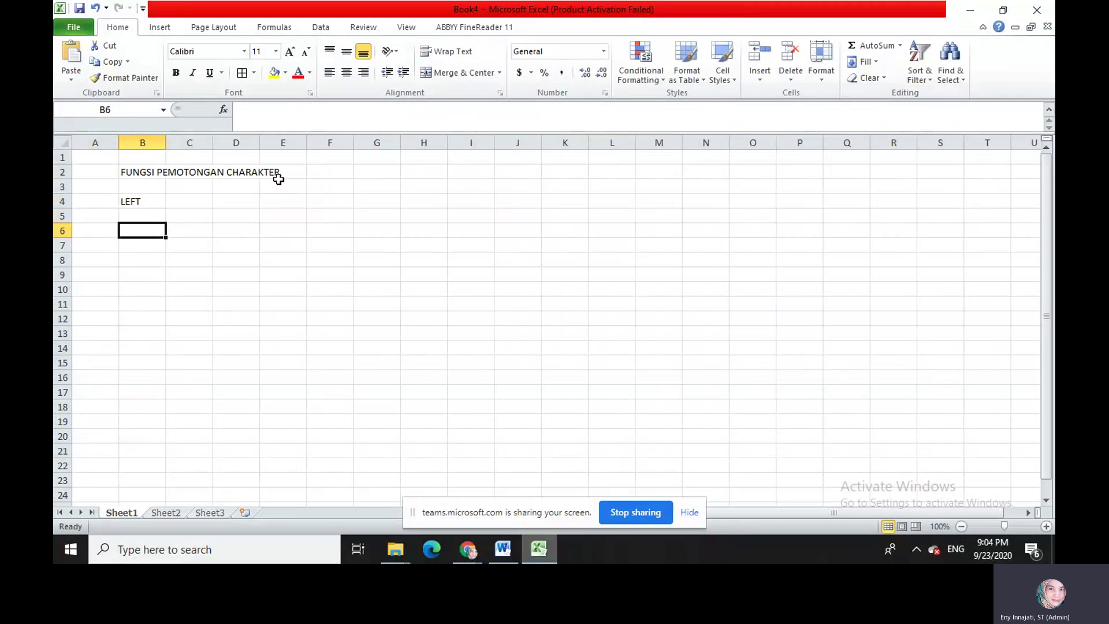
text(RIIGHT)
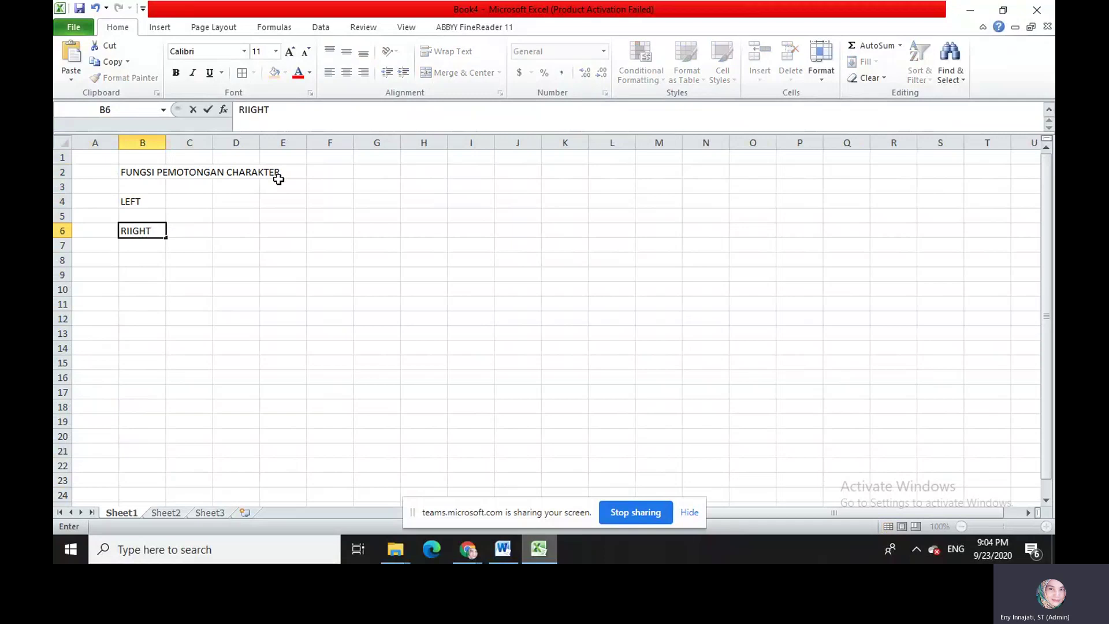
key(Return)
key(Down)
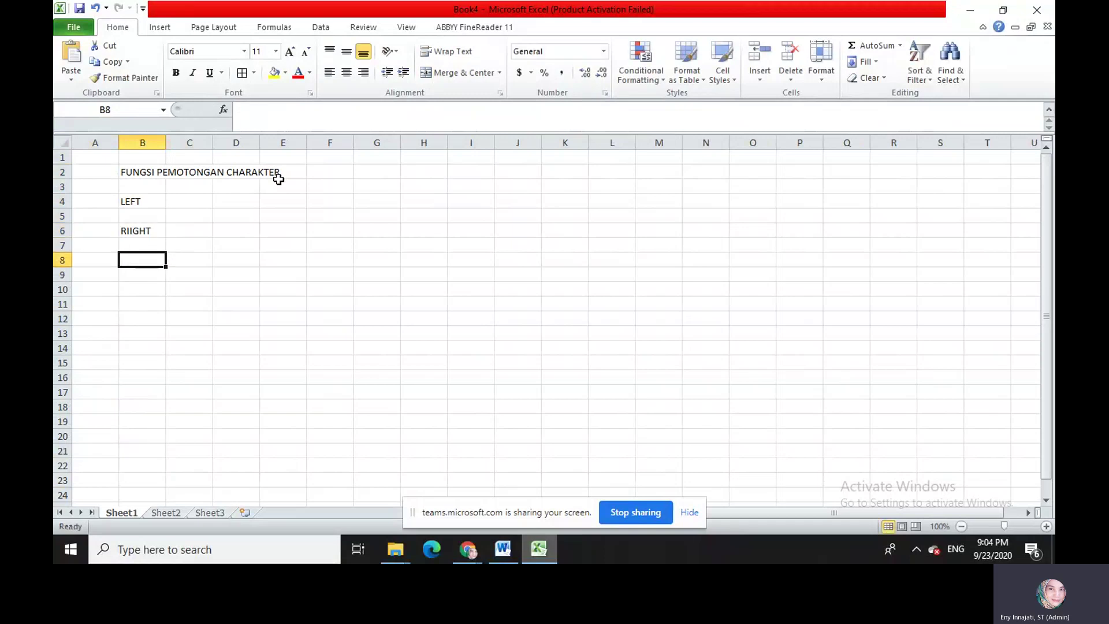
text(MID)
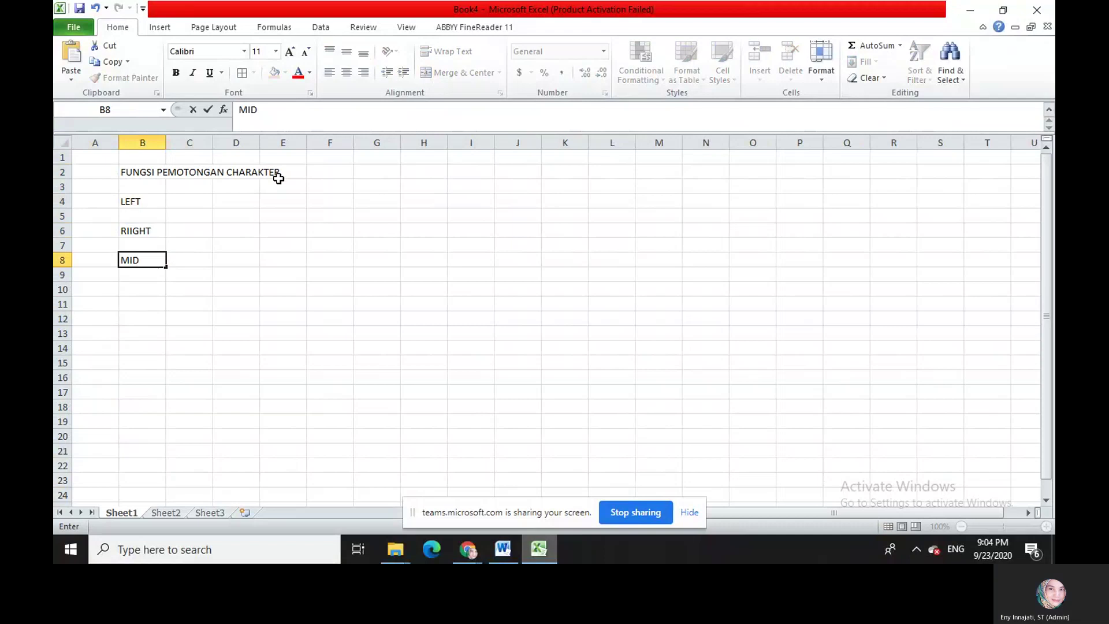
click(183, 201)
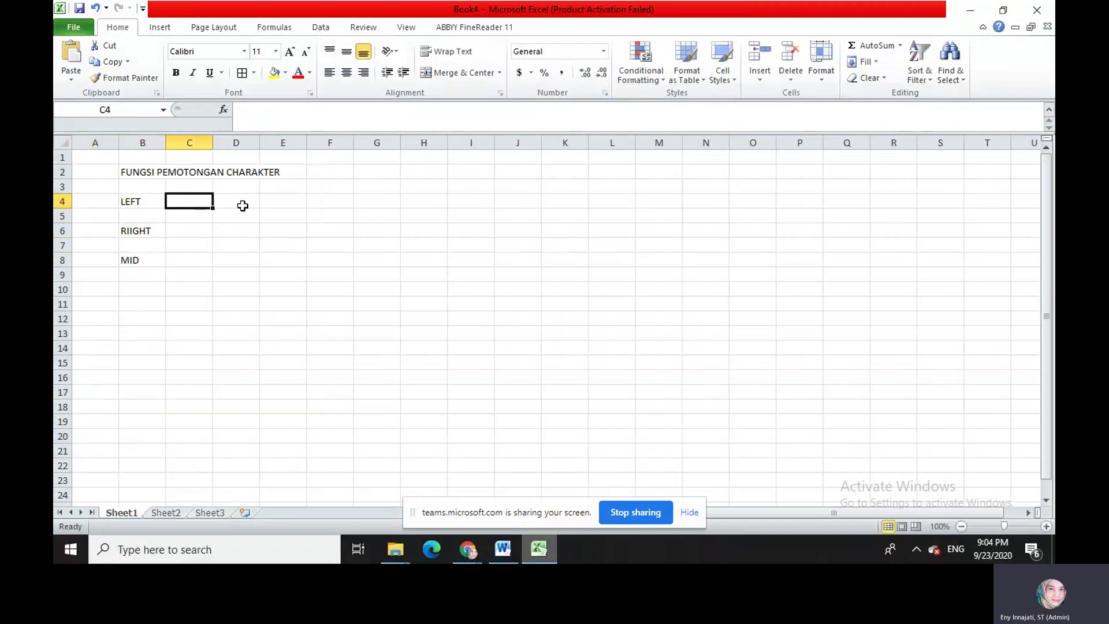
Step: Enter the note "SYNTAX := LEFT(TEXT,num_char)" in cell C5 under the LEFT label
click(175, 216)
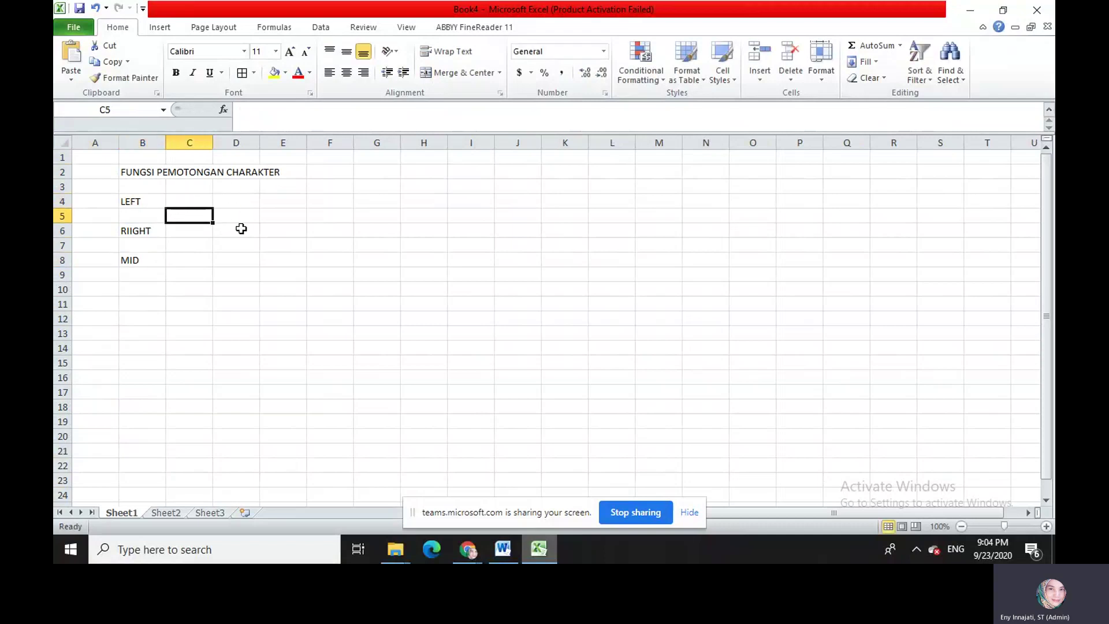
text(SYN)
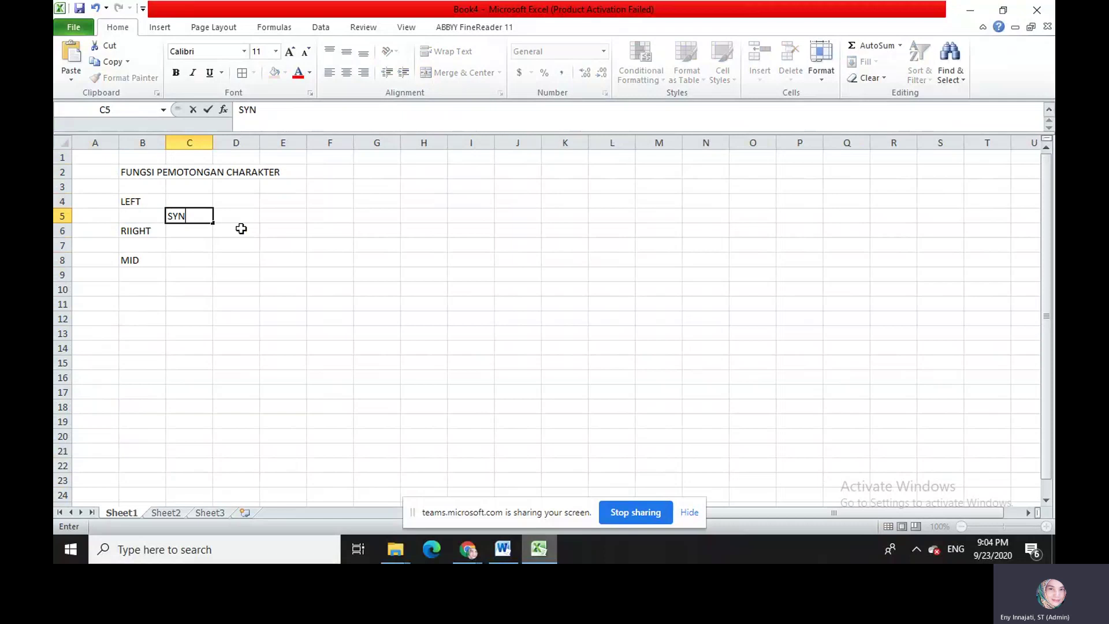
text(TAX := LEFT(TEXT,)
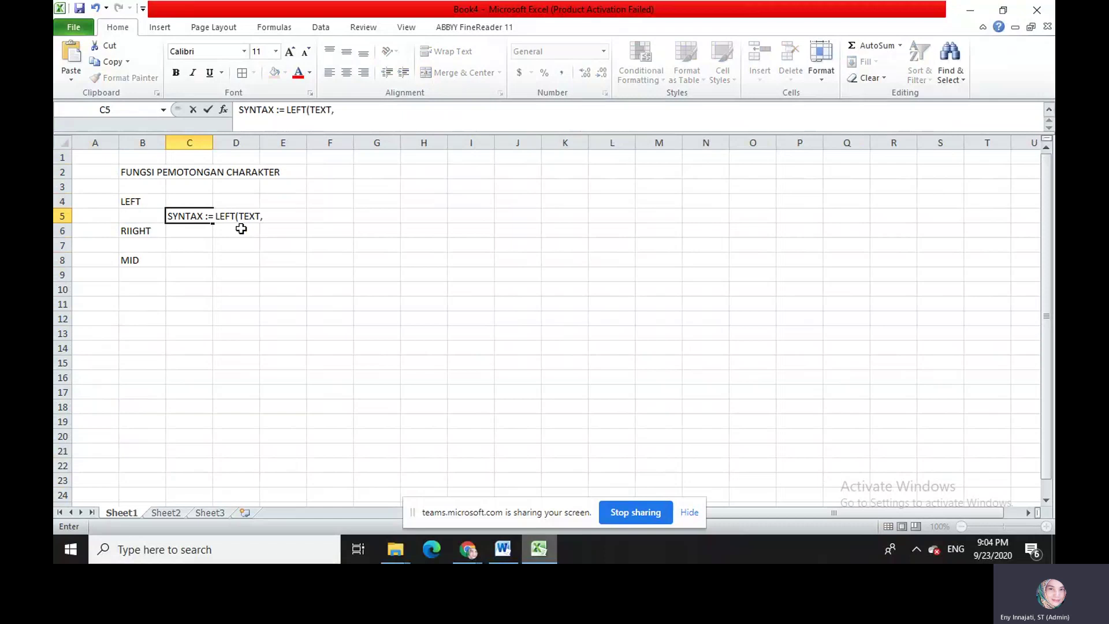
text(num_char))
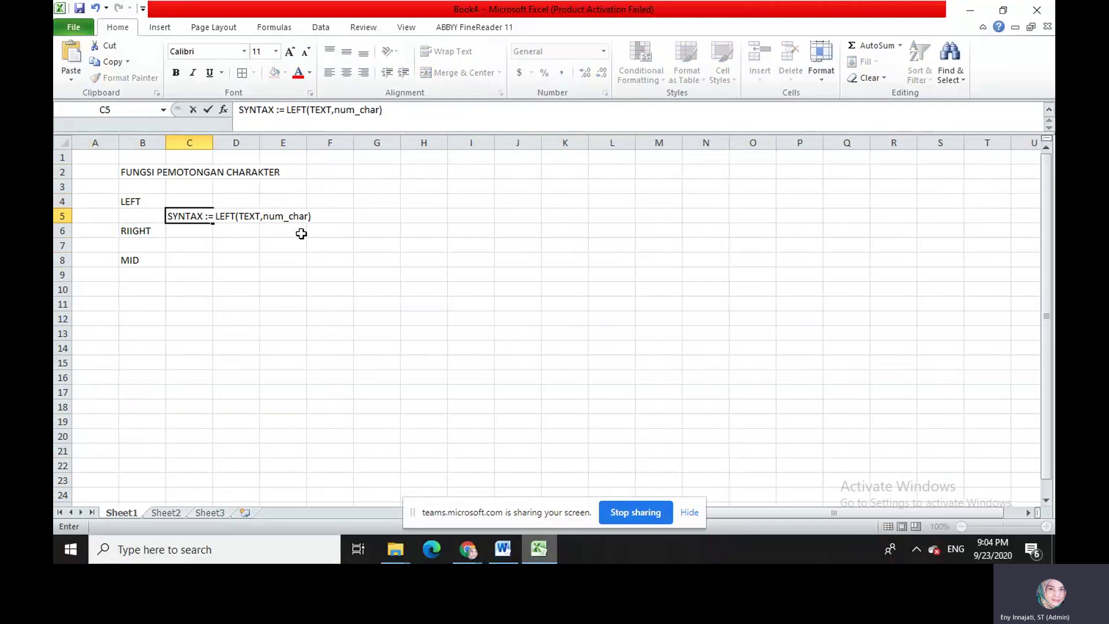
click(183, 248)
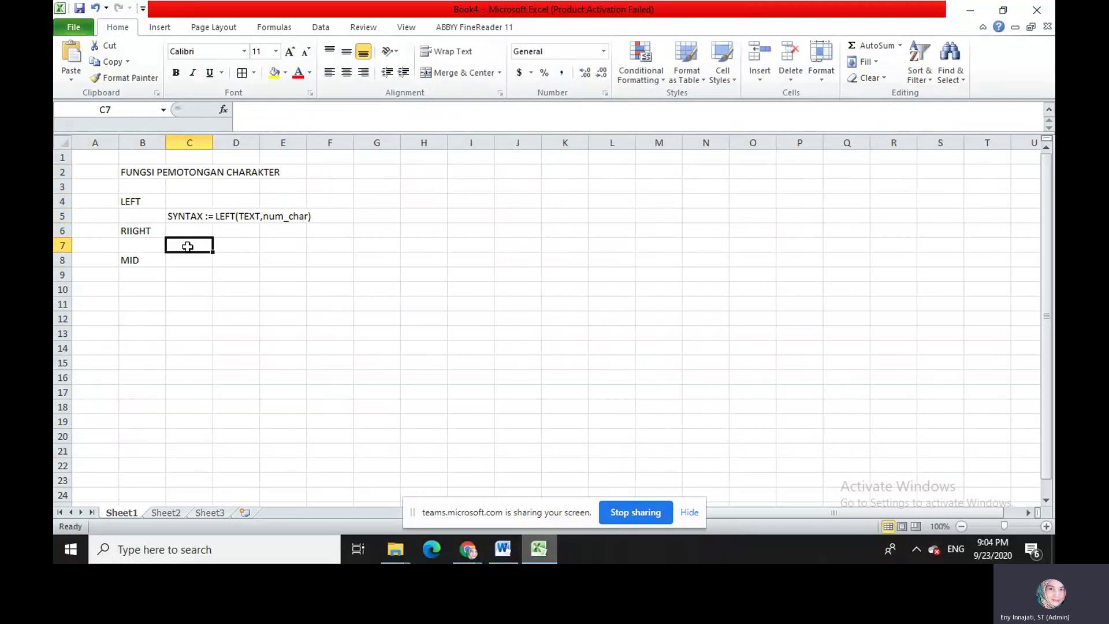
Step: Correct the misspelled label in cell B6 to RIGHT
click(123, 231)
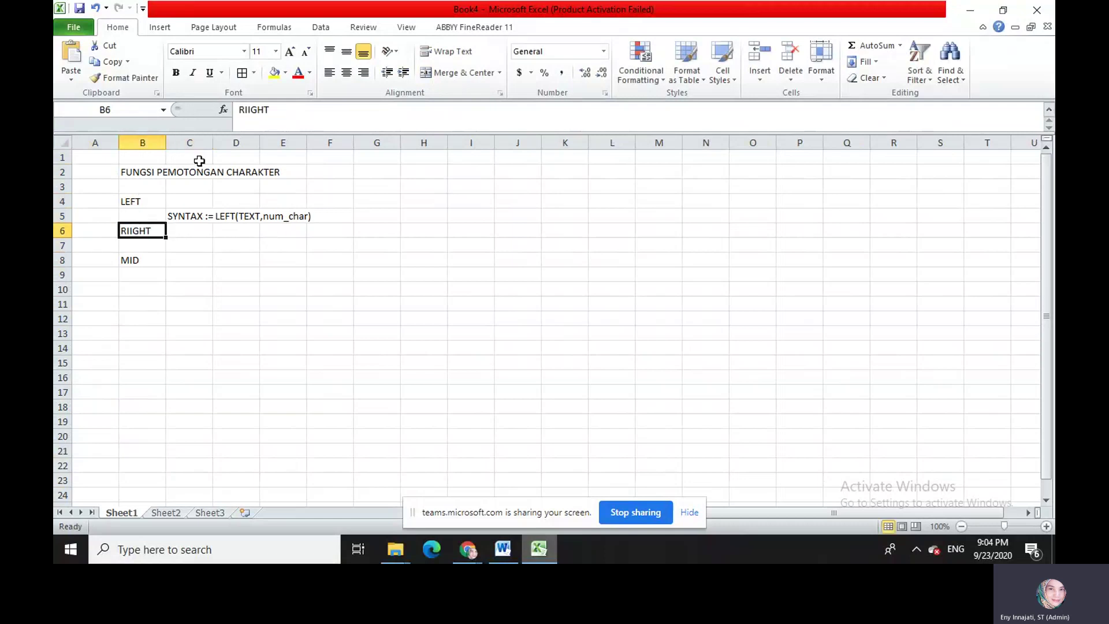
click(245, 110)
key(Delete)
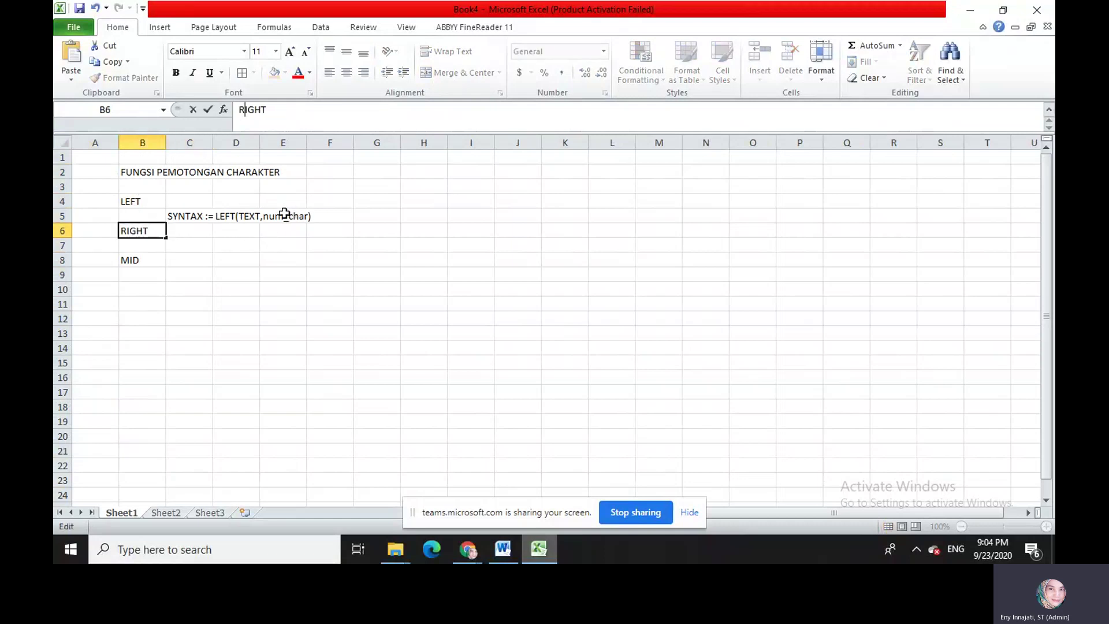
Step: Enter the note "Ssyntax :=RIGHT(TEXT,num_char)" in cell C7 under the RIGHT label
click(188, 245)
text(sSYN)
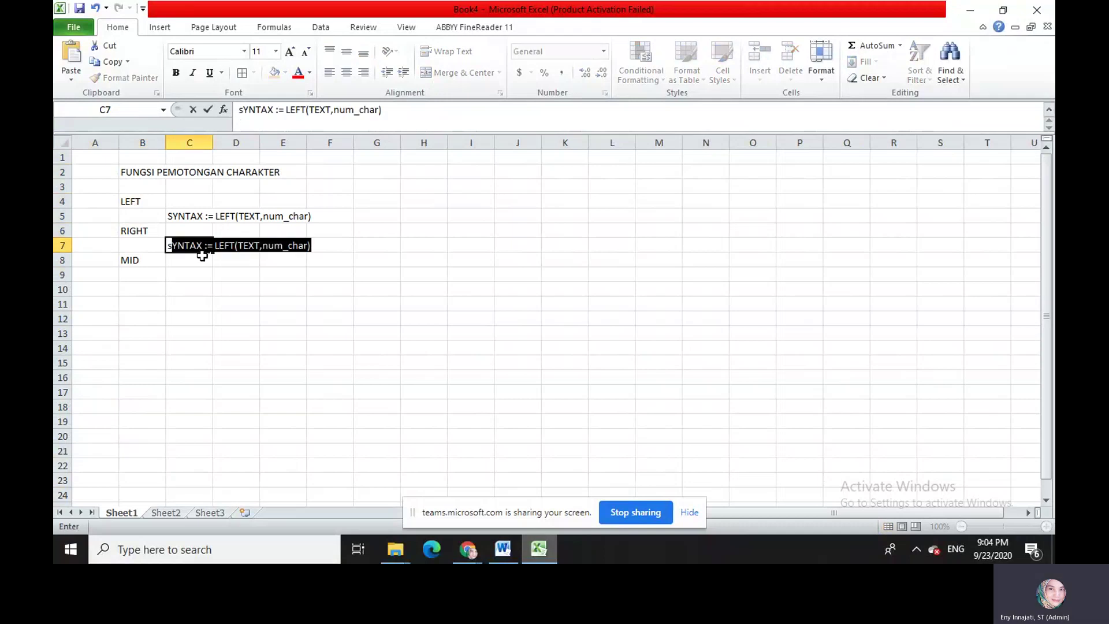
text(TA)
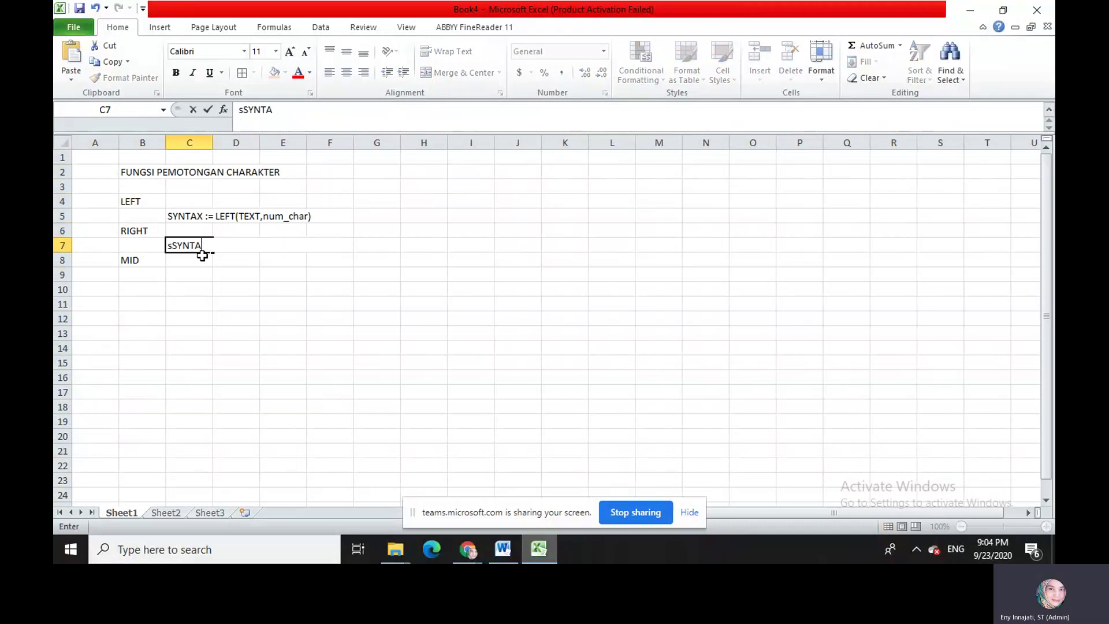
text(X :=)
text(ri)
text(bh)
key(BackSpace)
key(BackSpace)
key(BackSpace)
key(BackSpace)
text(RIGHT(TEXT,num_)
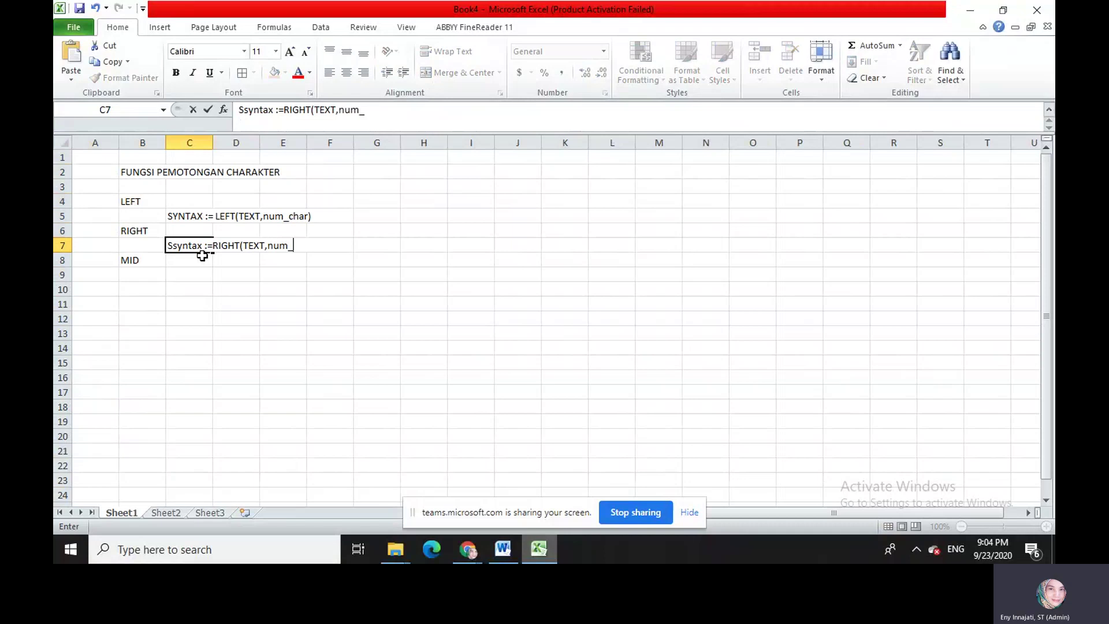
text(char))
key(Return)
Step: Enter the note "SYNTAX :=MID(TEXT,START_NUM,NUM_CHAR)" in cell C9 under the MID label, and select cell B12
key(Return)
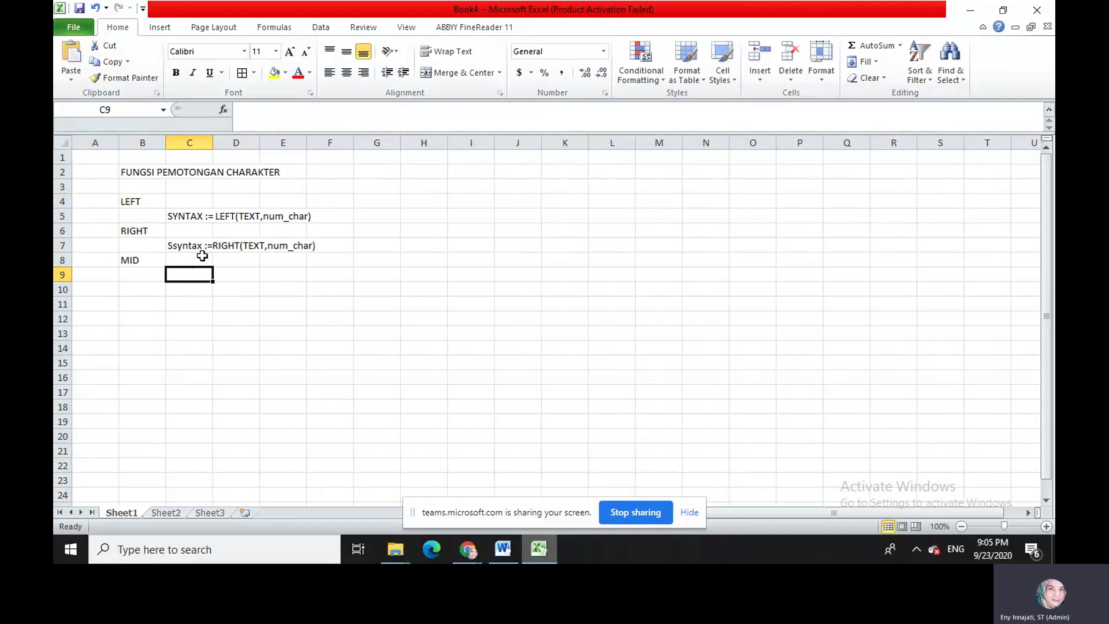
text(SYNTAX)
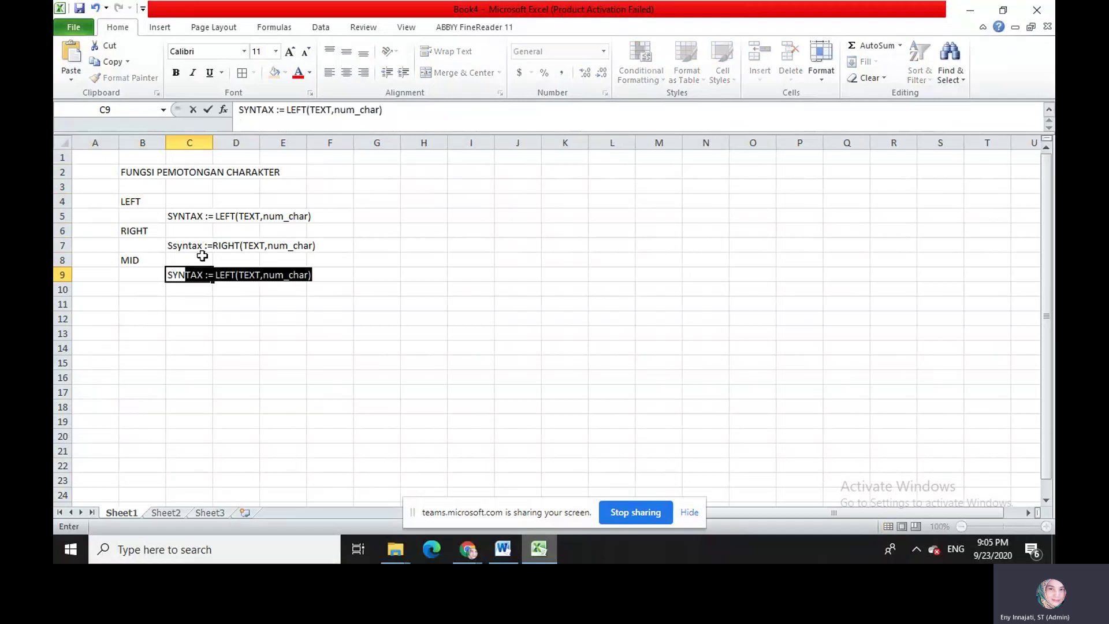
text( :=mi)
key(BackSpace)
key(BackSpace)
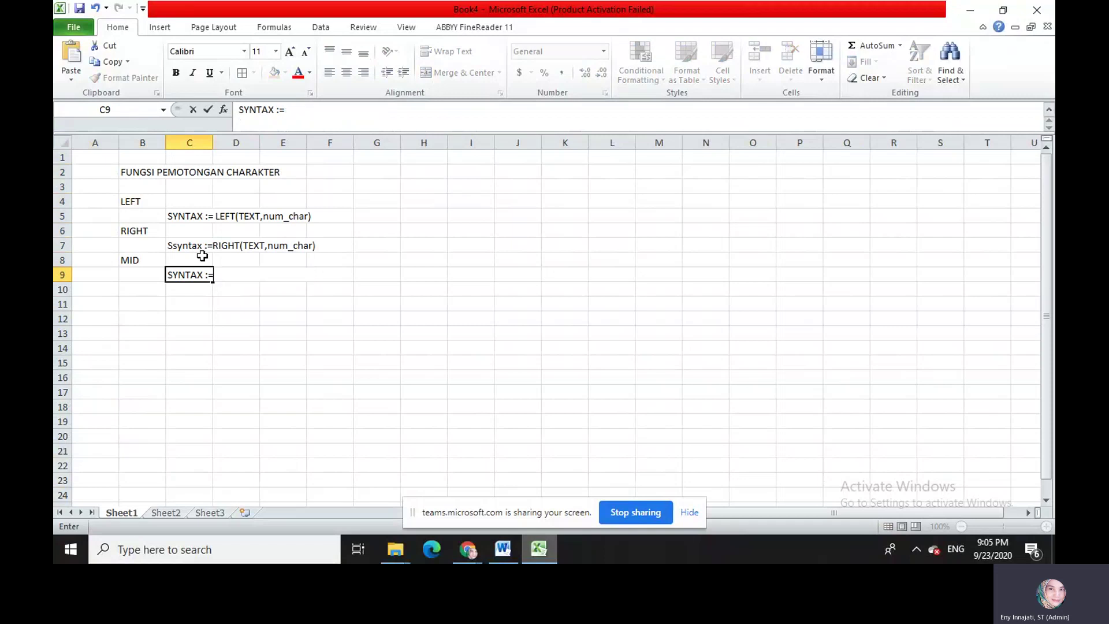
text(MID)
text(()
text(TEX)
text(,)
text(T,)
text(STAR)
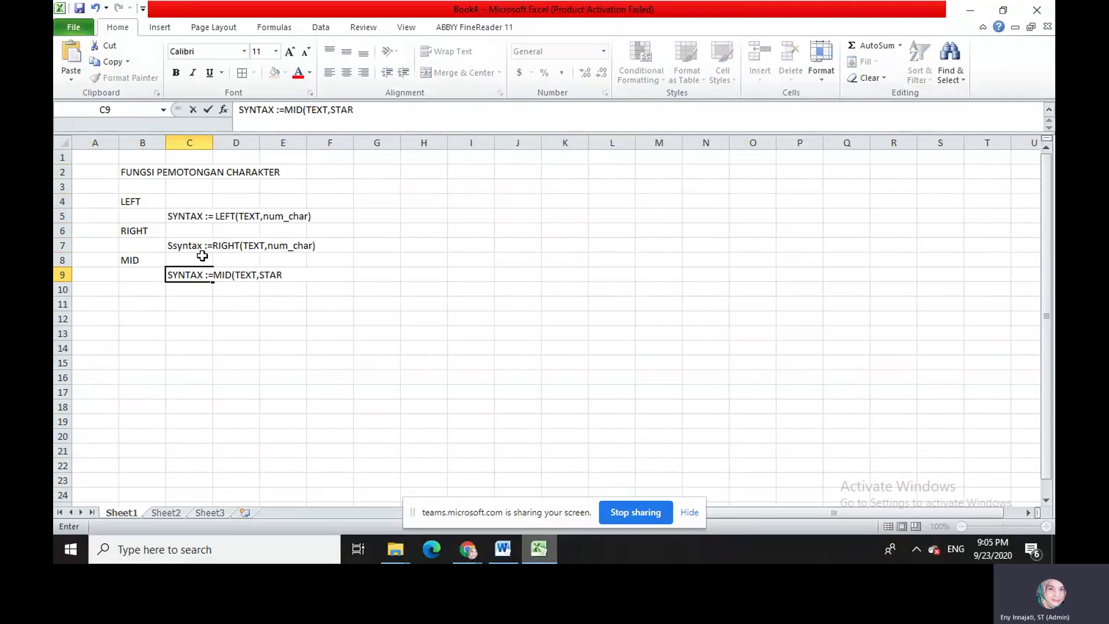
text(T_NUM)
text(NUM-)
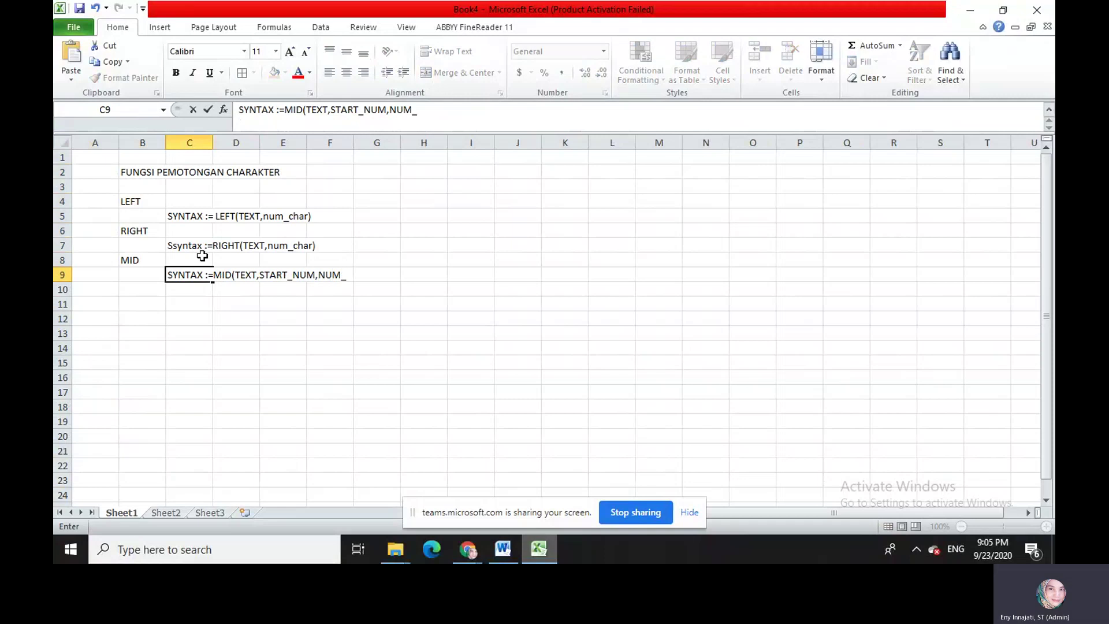
text(CHAR)
key(Return)
key(Return)
key(Return)
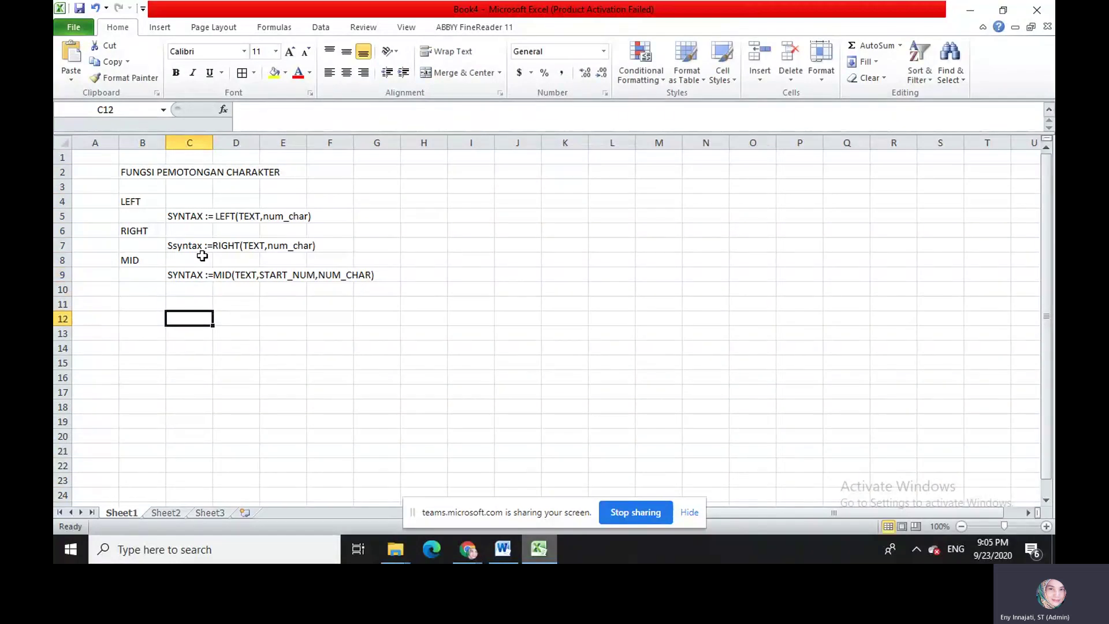
click(142, 306)
click(154, 321)
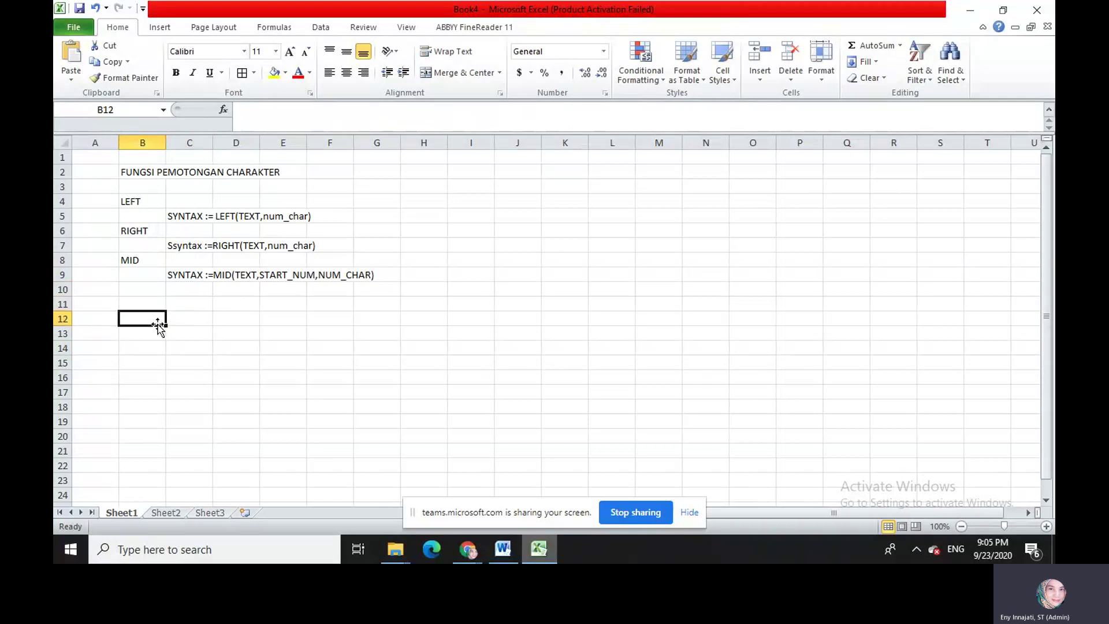
Step: Enter the heading "LEMBAR KERJA" in cell B12 and move to cell B14
text(LEMBAR)
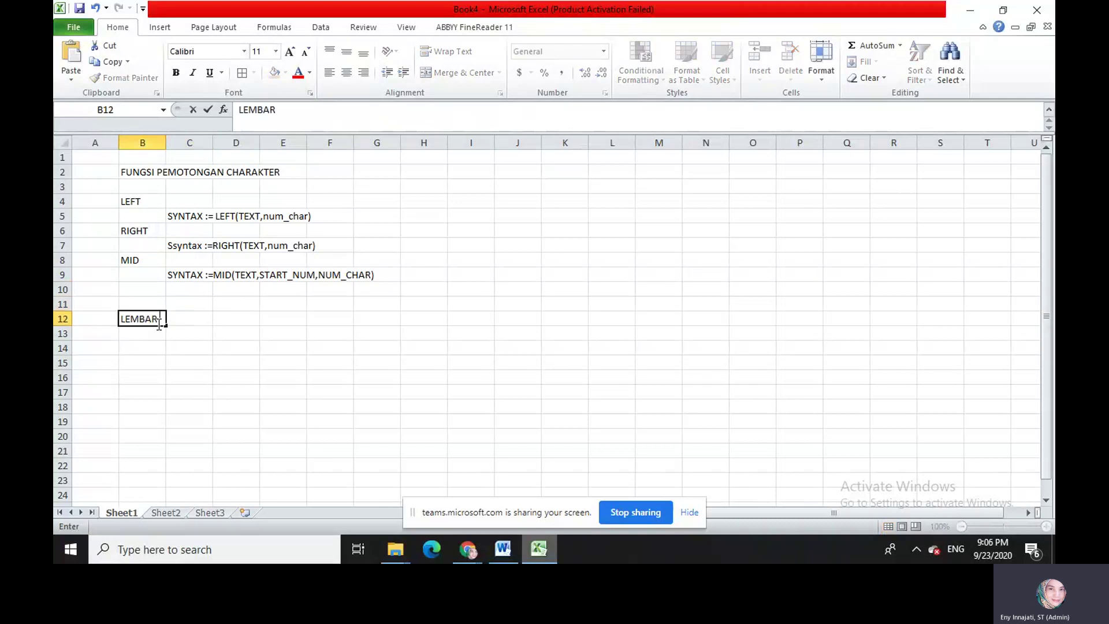
text( KERJA)
key(Return)
key(Return)
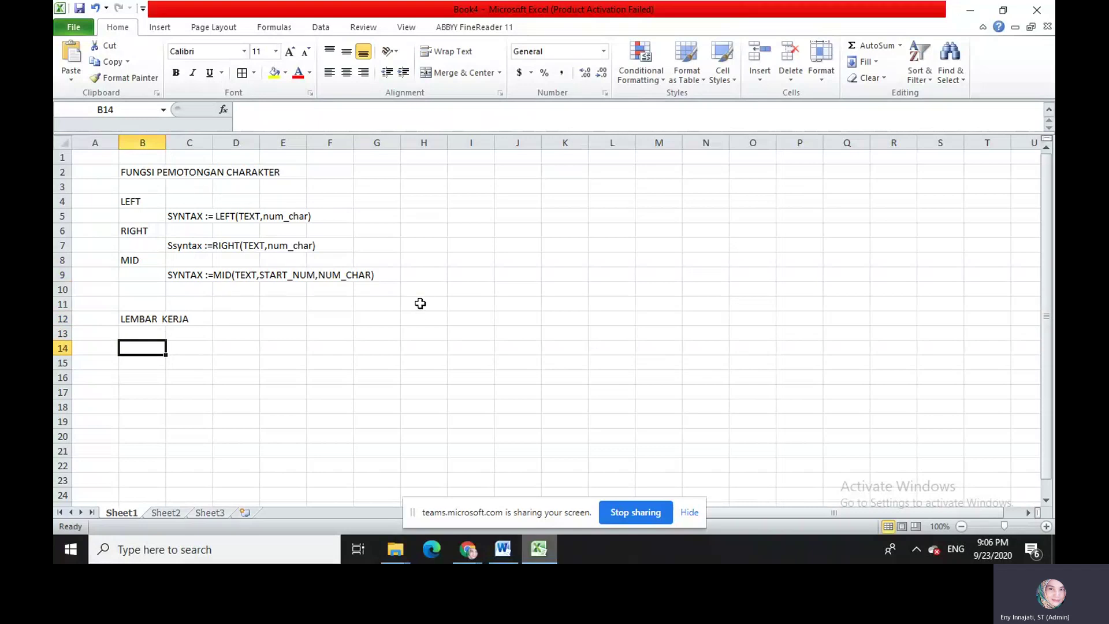
Step: Enter the table headers NO in B14 and NAMA NEGAR in C14, and widen column C to fit country names
text(NO)
key(Tab)
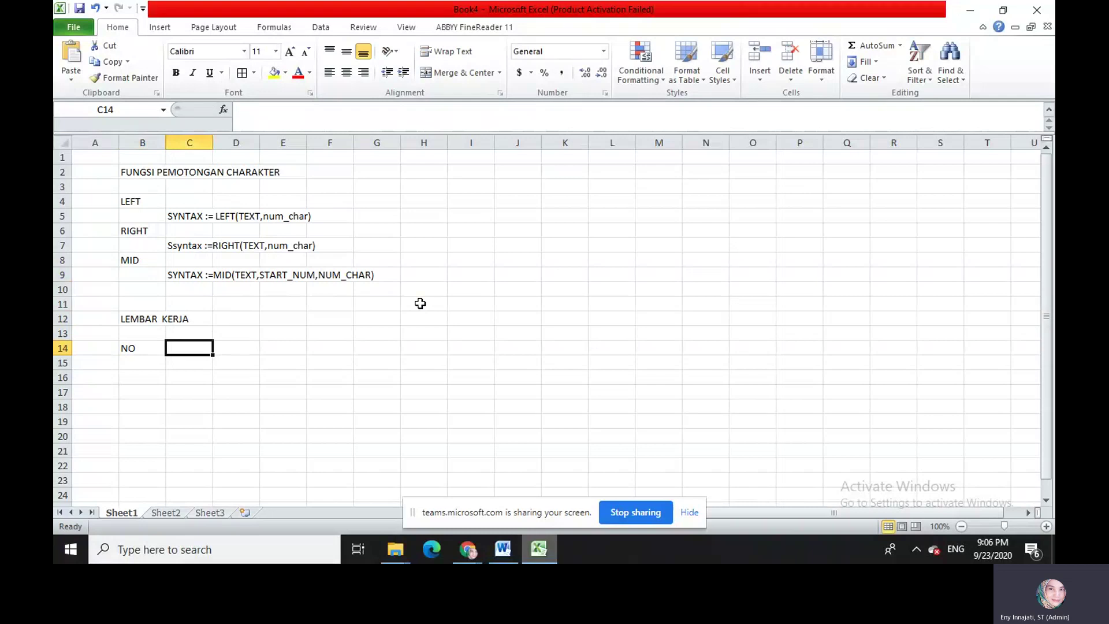
text(NAMA )
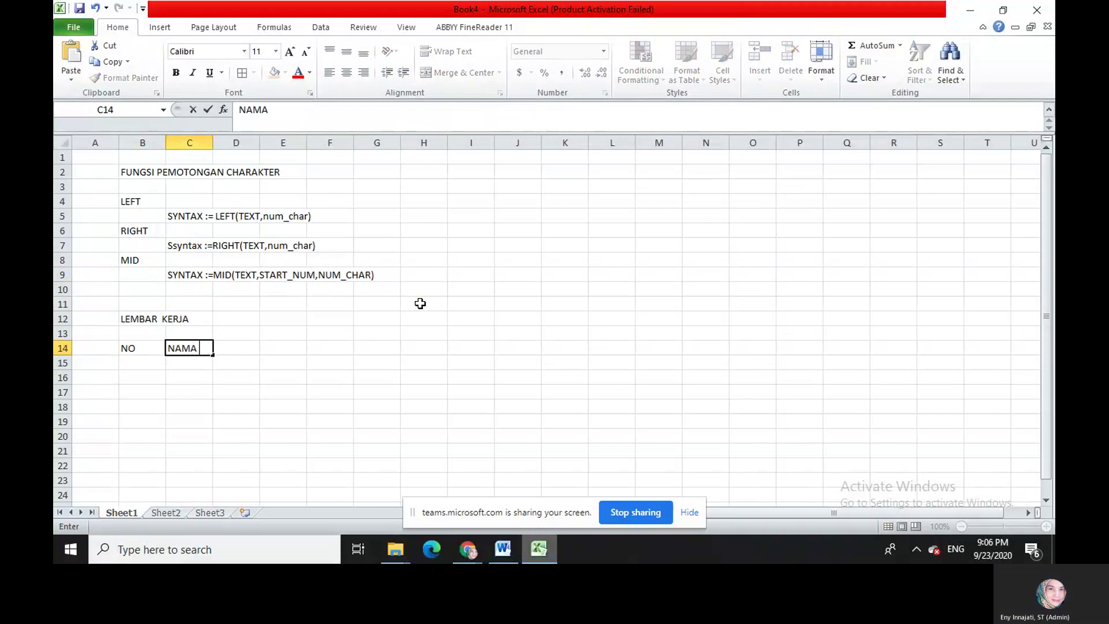
text(NEGAR)
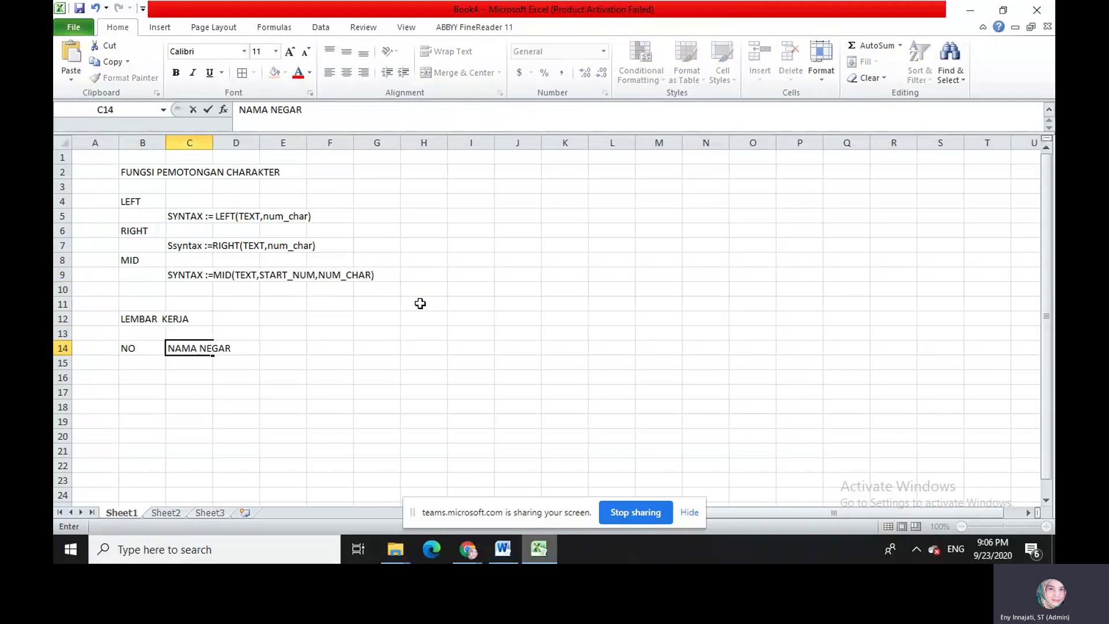
key(Tab)
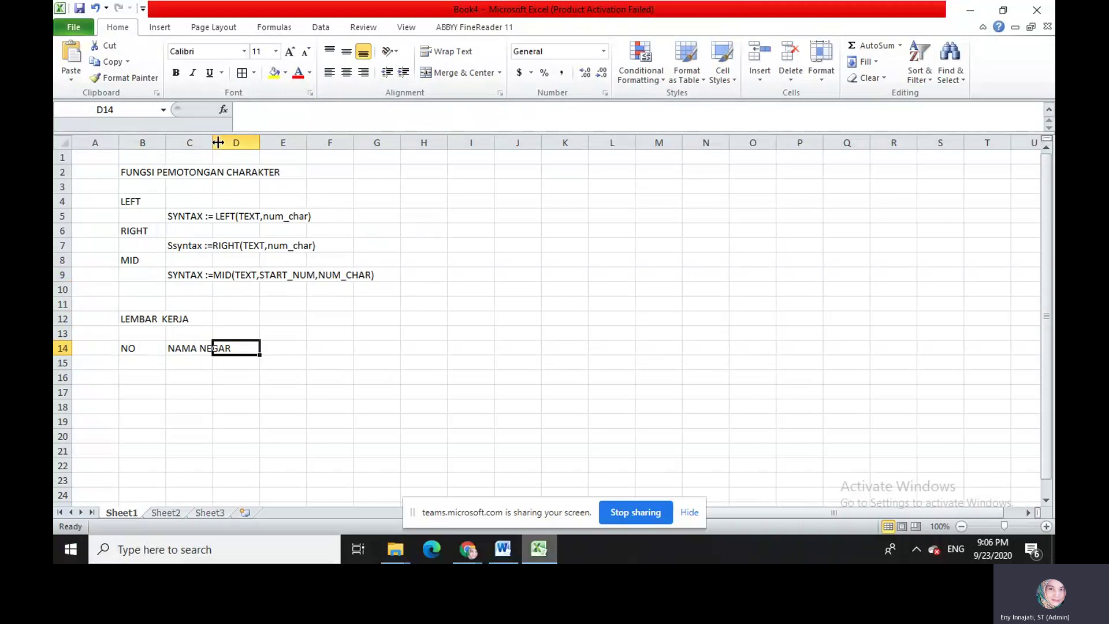
drag(212, 142, 302, 158)
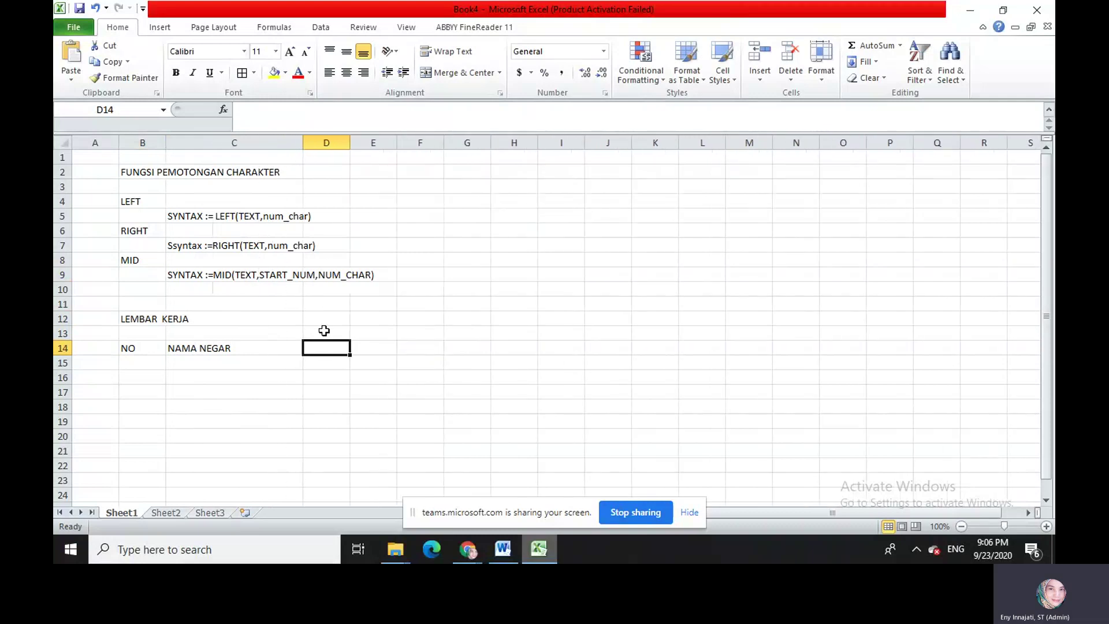
Step: Enter the headers LEFT, RIGHT and MID in cells D14, E14 and F14
text(=)
key(BackSpace)
text(LEFT)
key(Tab)
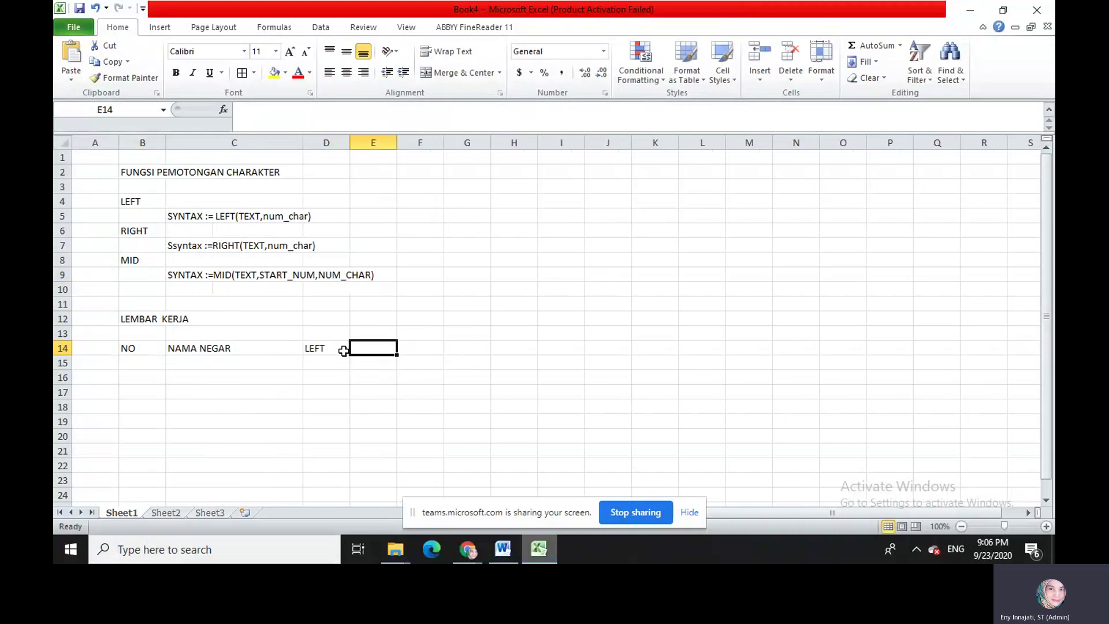
text(RIGHT)
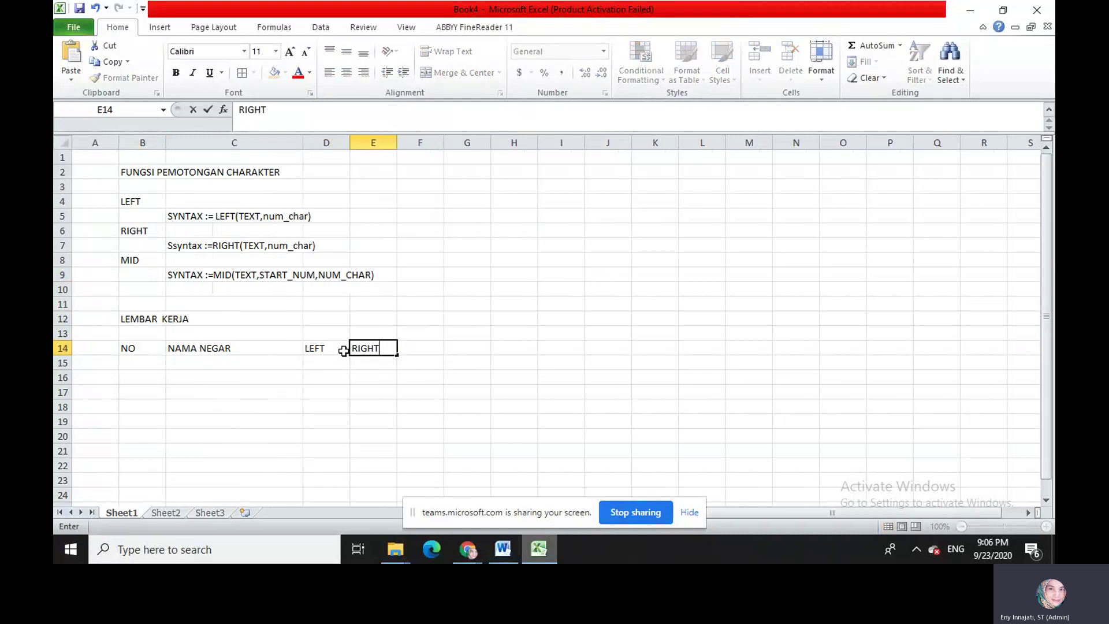
key(Tab)
text(MID)
key(Return)
Step: Number the table rows 1 to 10 in B15:B24 by centring 1 and 2 and filling the series down
key(Left)
key(Left)
key(Left)
key(Left)
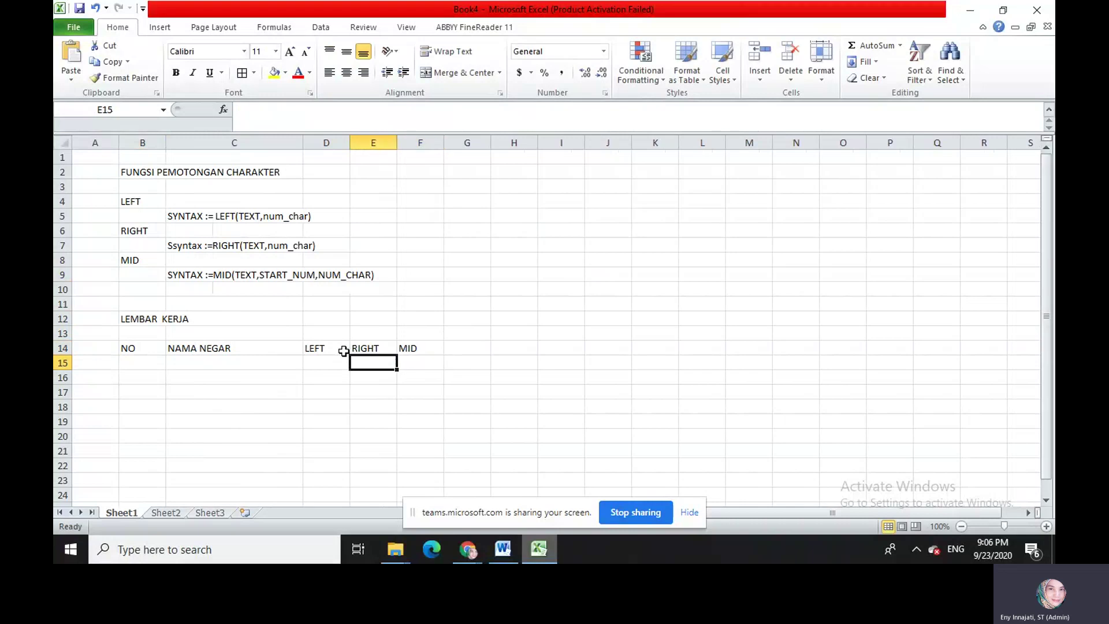
text(1)
key(Return)
text(2)
key(Return)
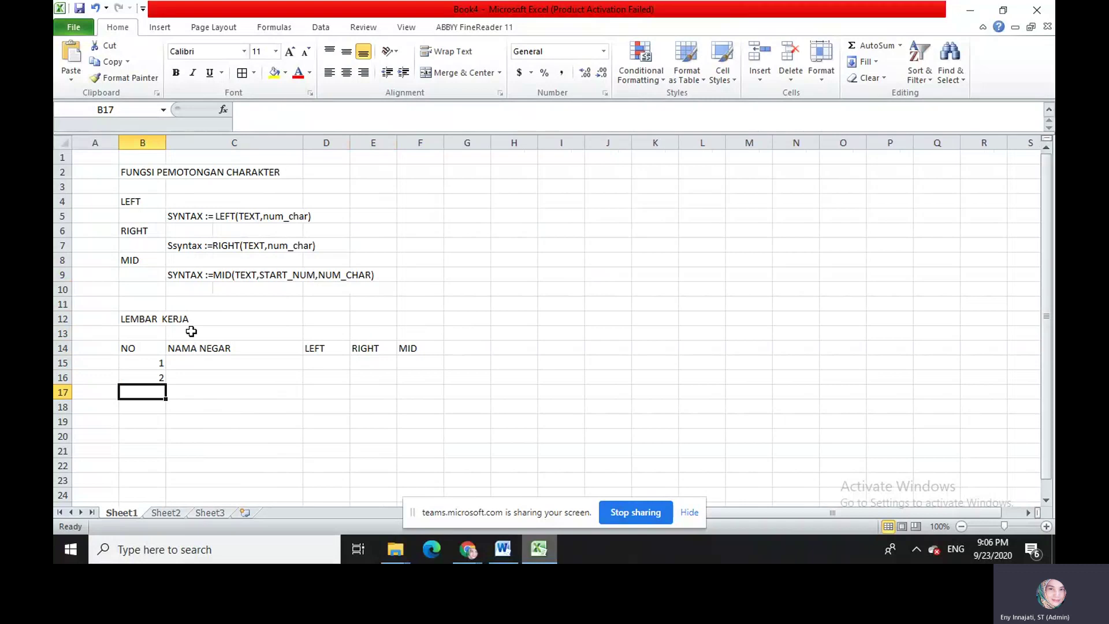
drag(148, 364, 149, 378)
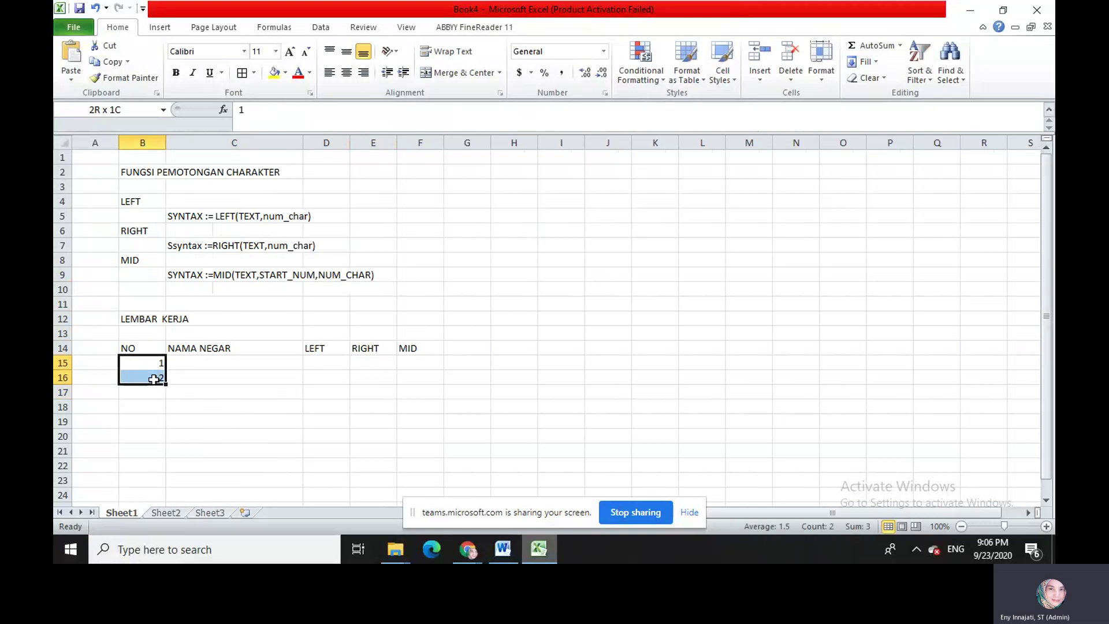
click(348, 76)
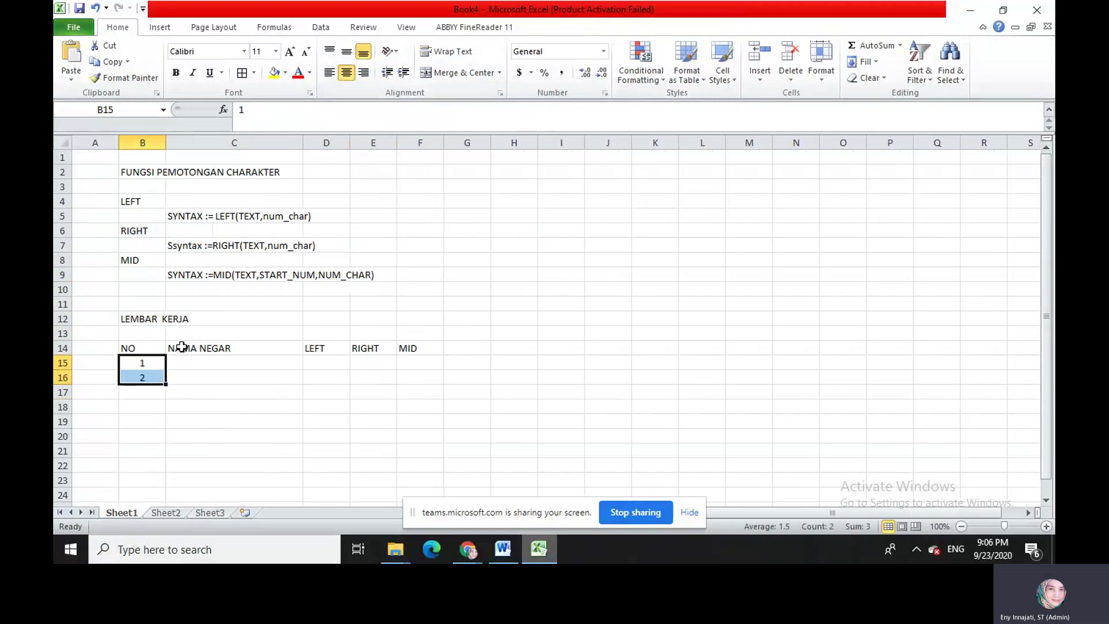
drag(168, 384, 167, 497)
Step: Enter the country names INDONESIA, MALAYSIA and BRUNEI DARUSSALAM in cells C15 to C17
click(208, 365)
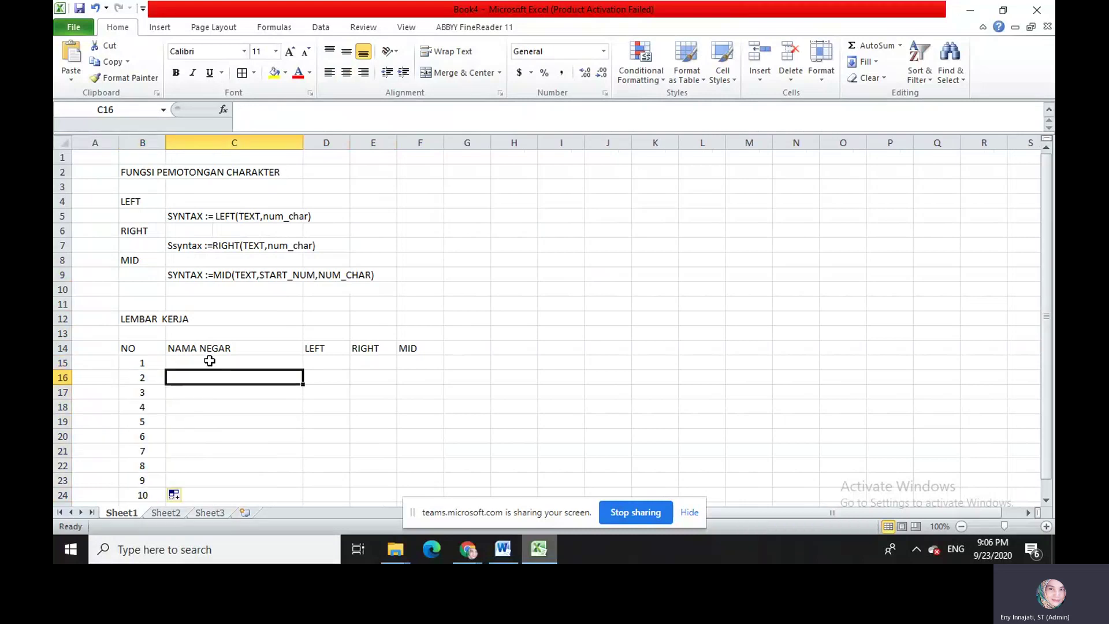
text(IND)
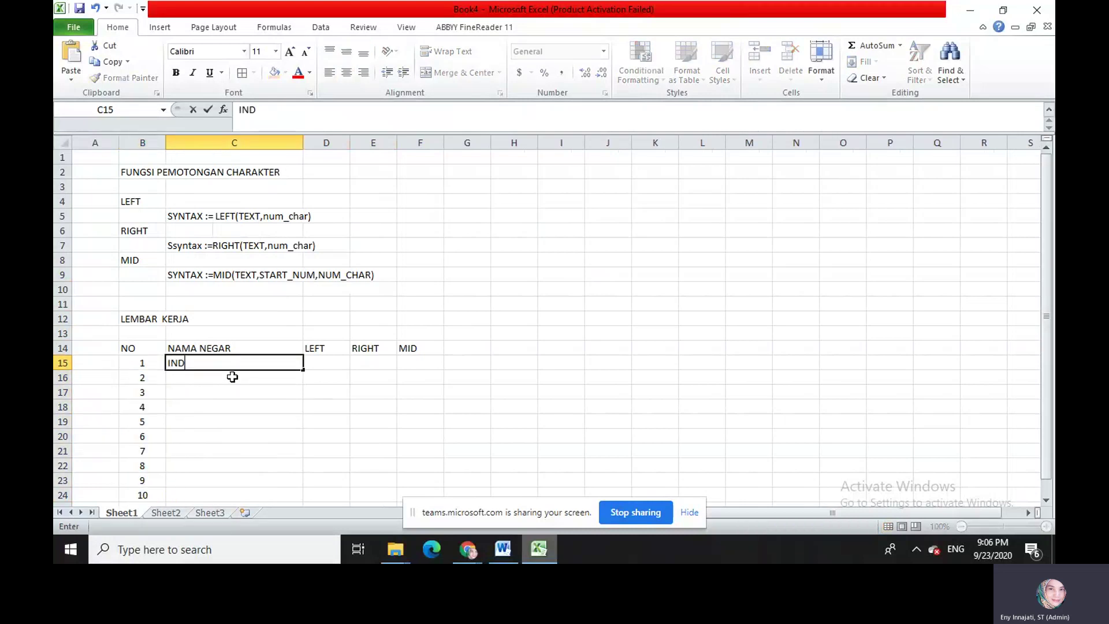
text(ONESIA)
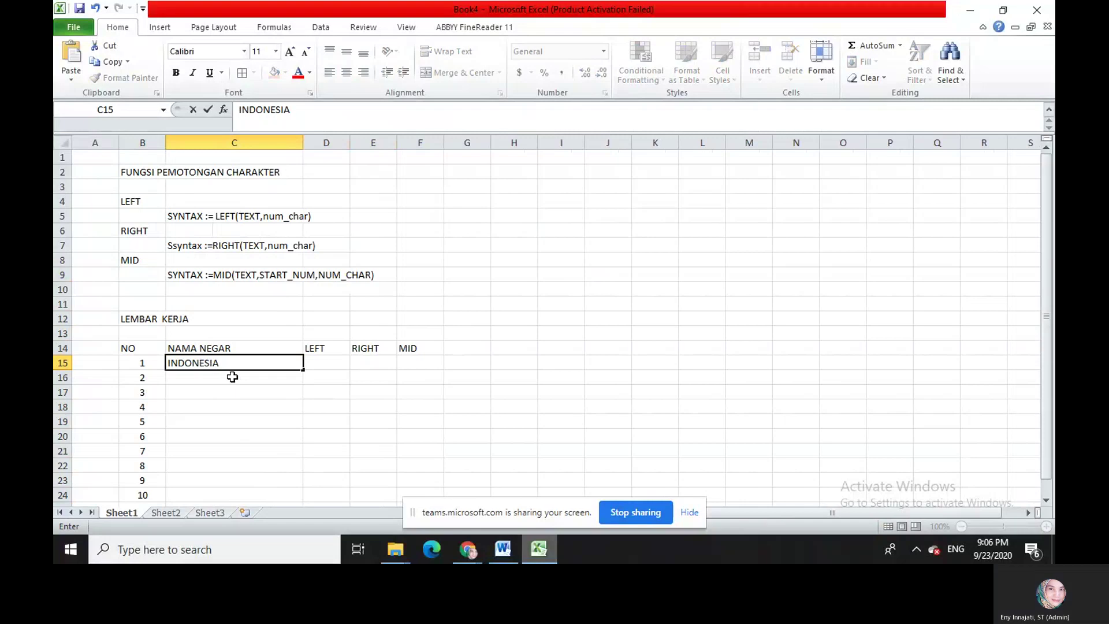
click(233, 376)
text(MALAYSIA)
key(Return)
text(B)
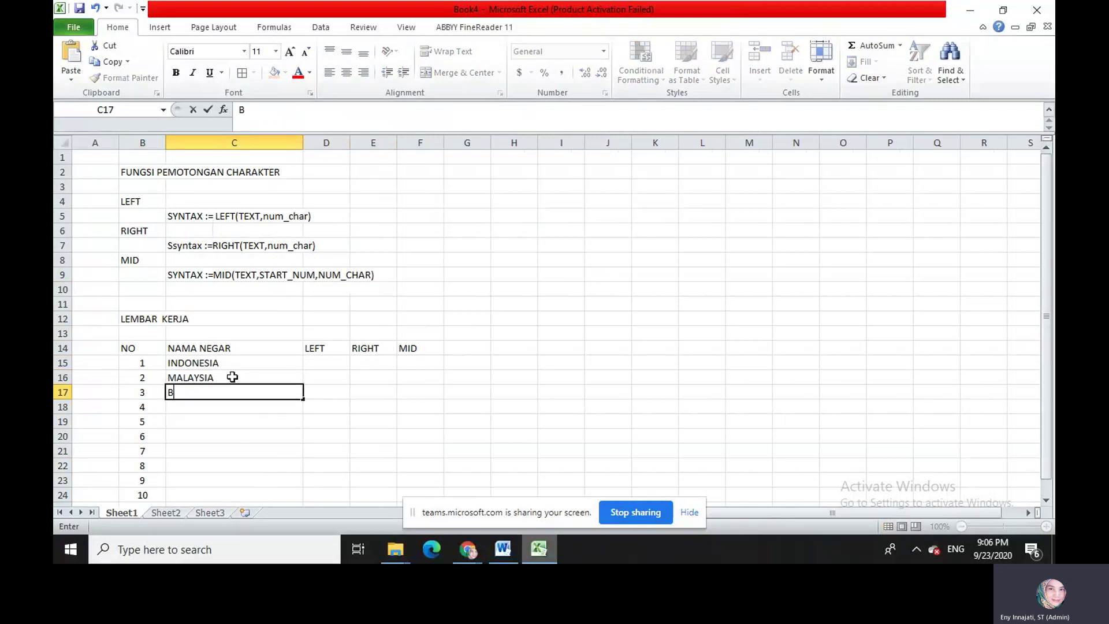
text(RUNEI DARUSSA)
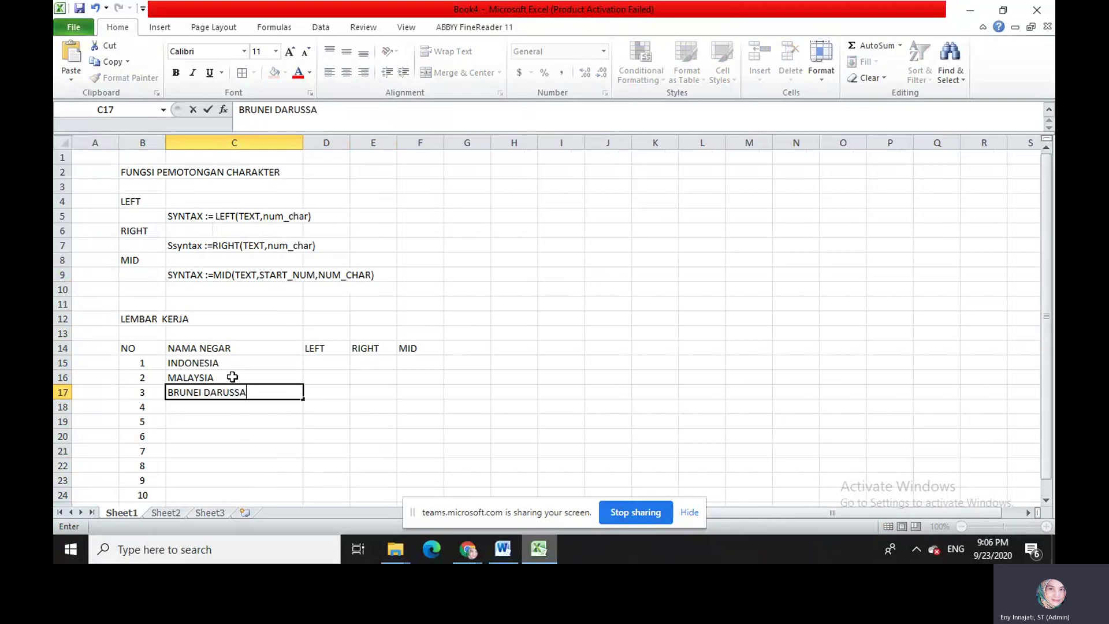
text(LAM)
key(Return)
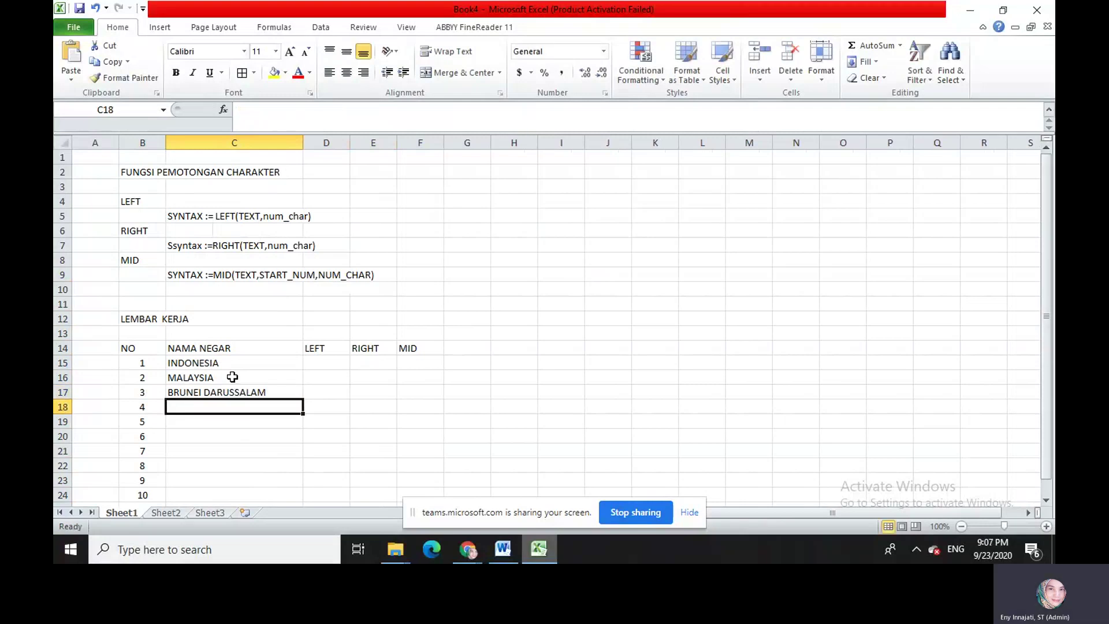
Step: Enter the country names JEPANG, THAILAND and CHINA in cells C18 to C20
text(JEPANG)
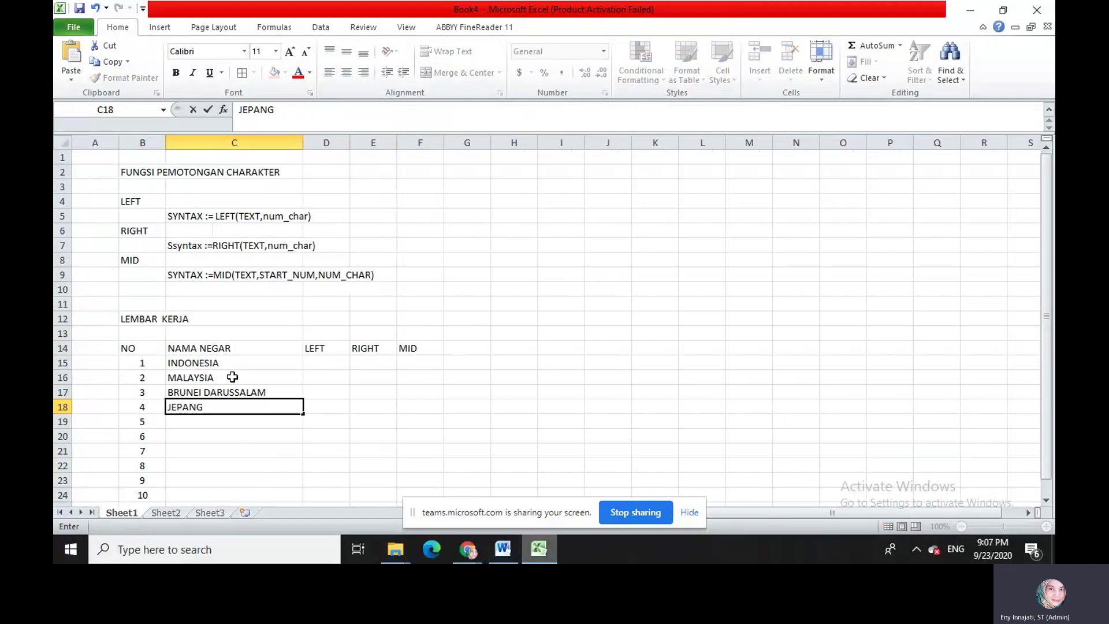
key(Return)
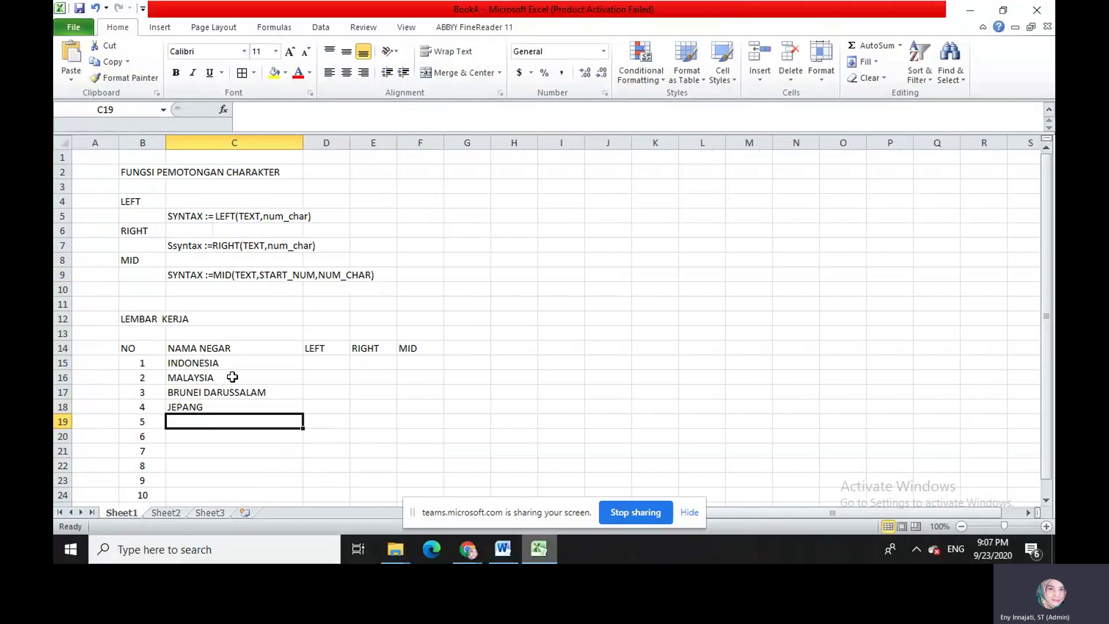
text(T)
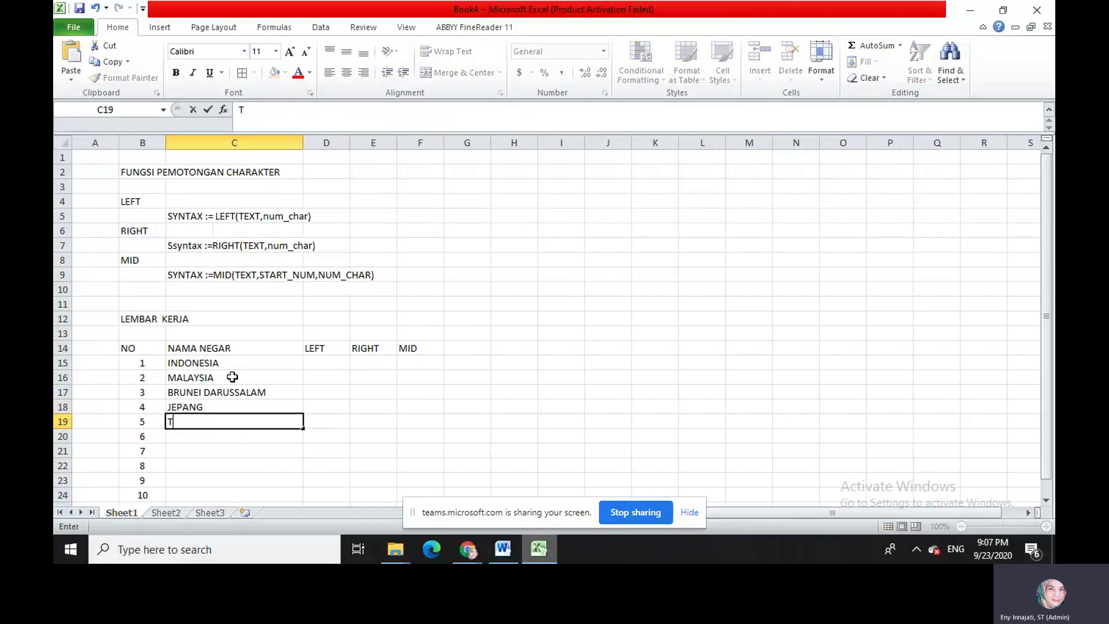
text(HAILAND)
key(Return)
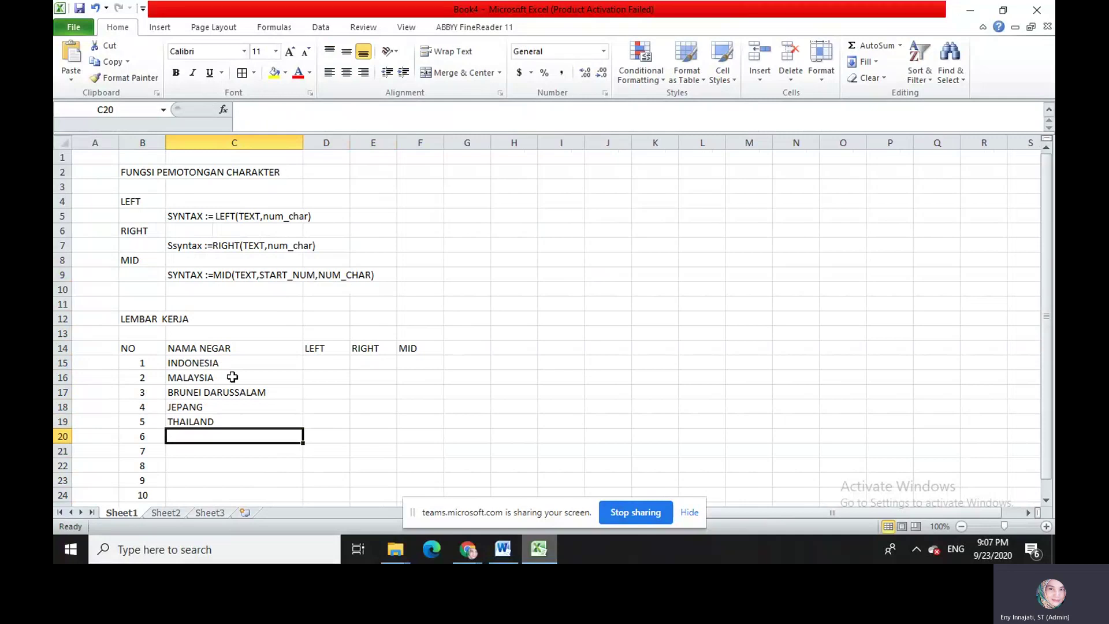
text(CHIN)
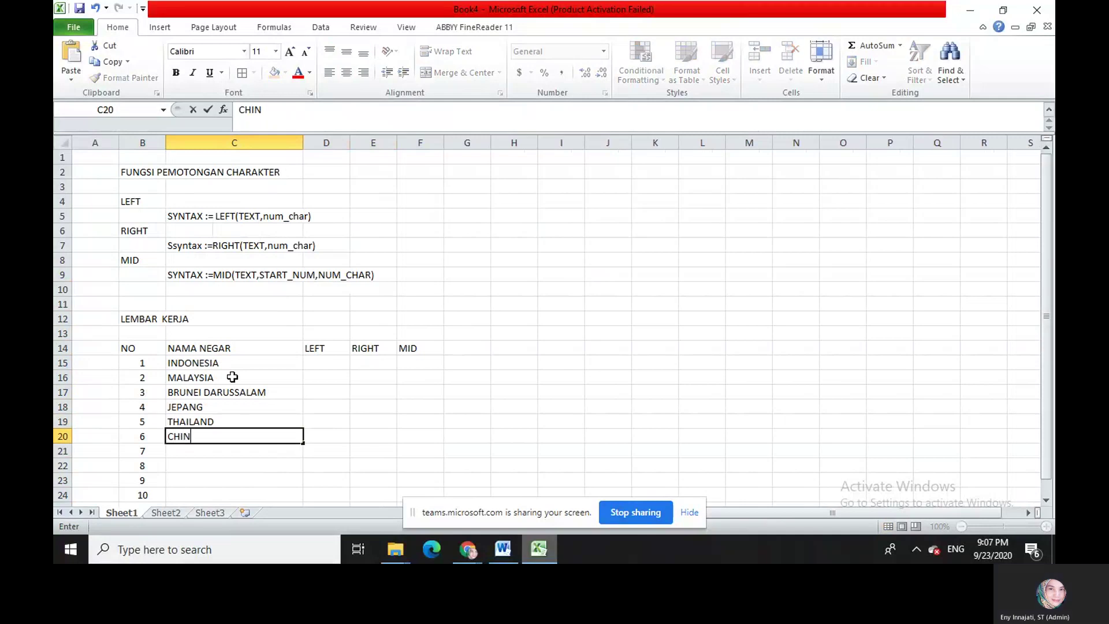
text(A)
key(Return)
Step: Enter AMERIUKA SERIKAT, BELANDA, INGGRIS and VIETNAM in cells C21 to C24 to complete the country list
text(AMERIUKA )
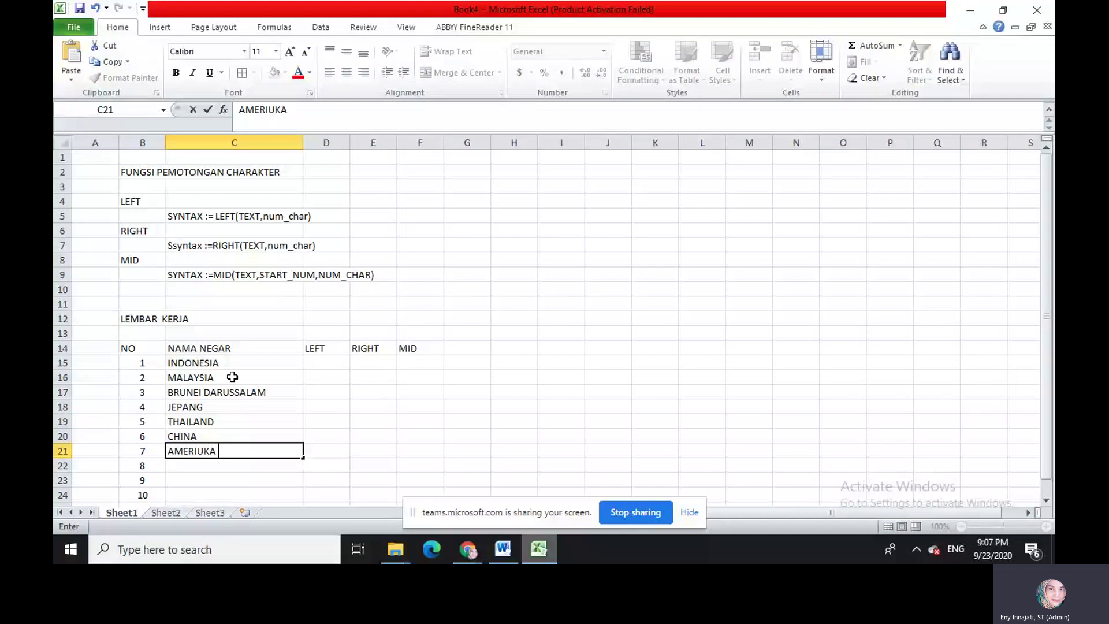
text(SERIKAT)
key(Return)
text(BELANDA)
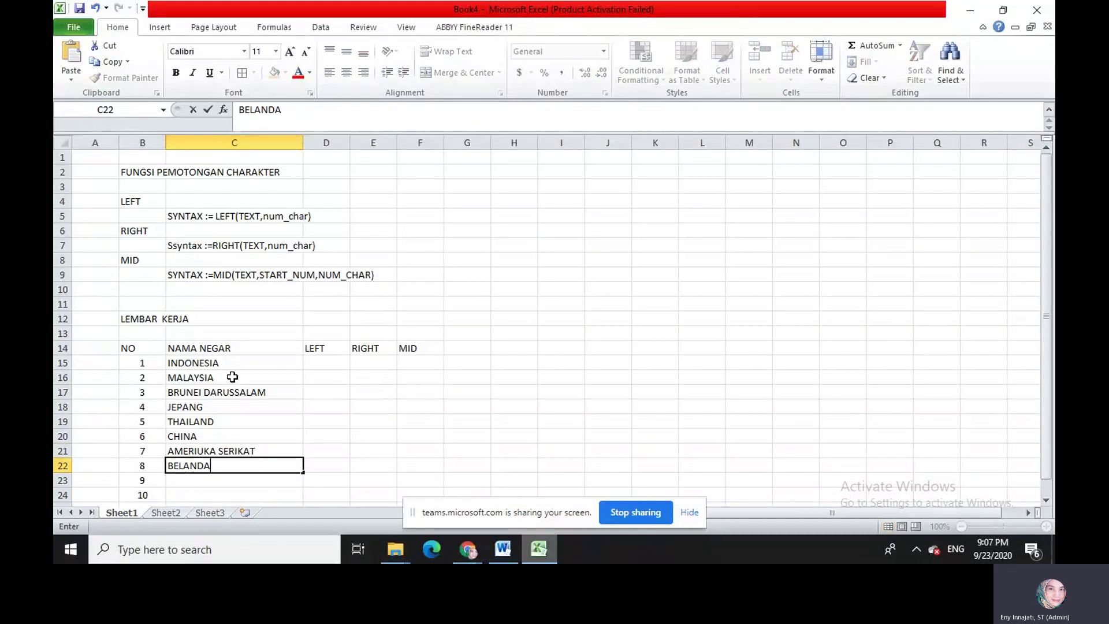
key(Return)
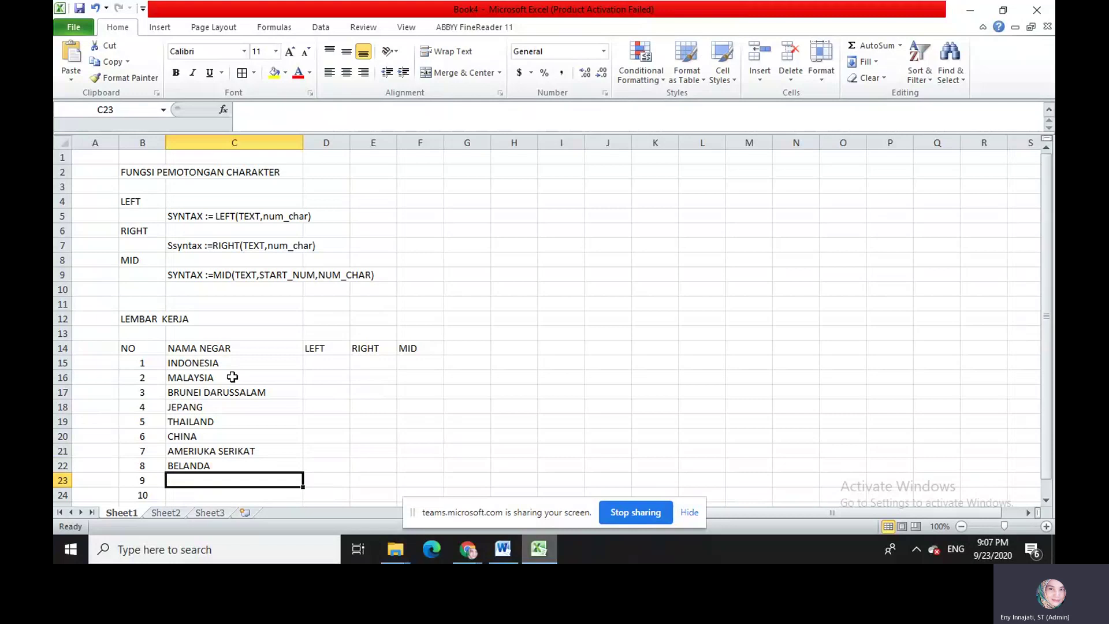
text(IN)
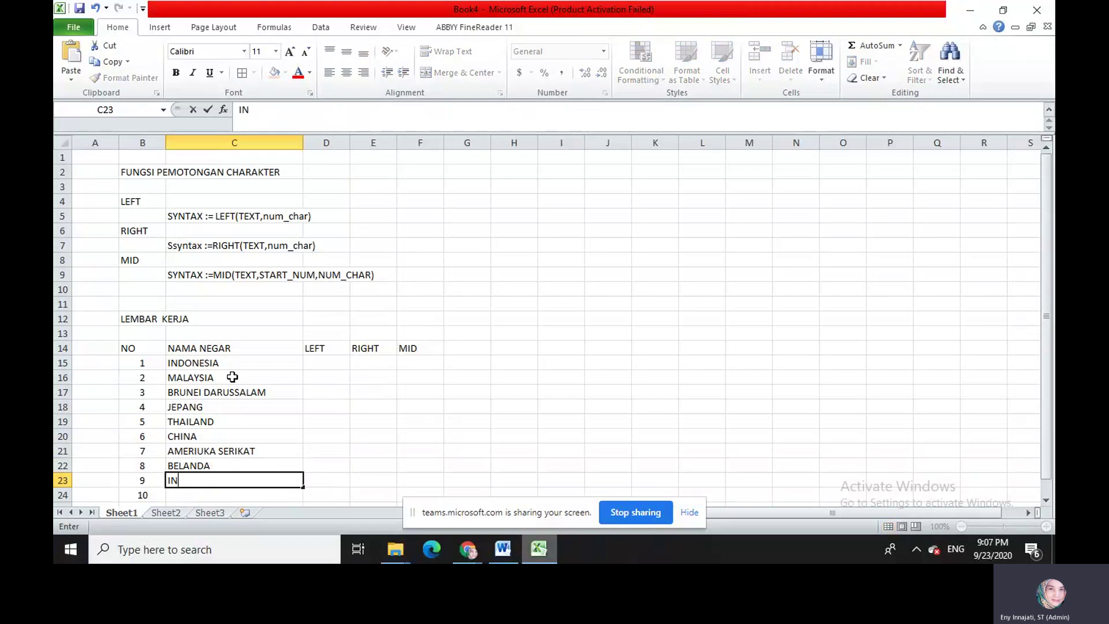
text(FGGRIS)
key(Return)
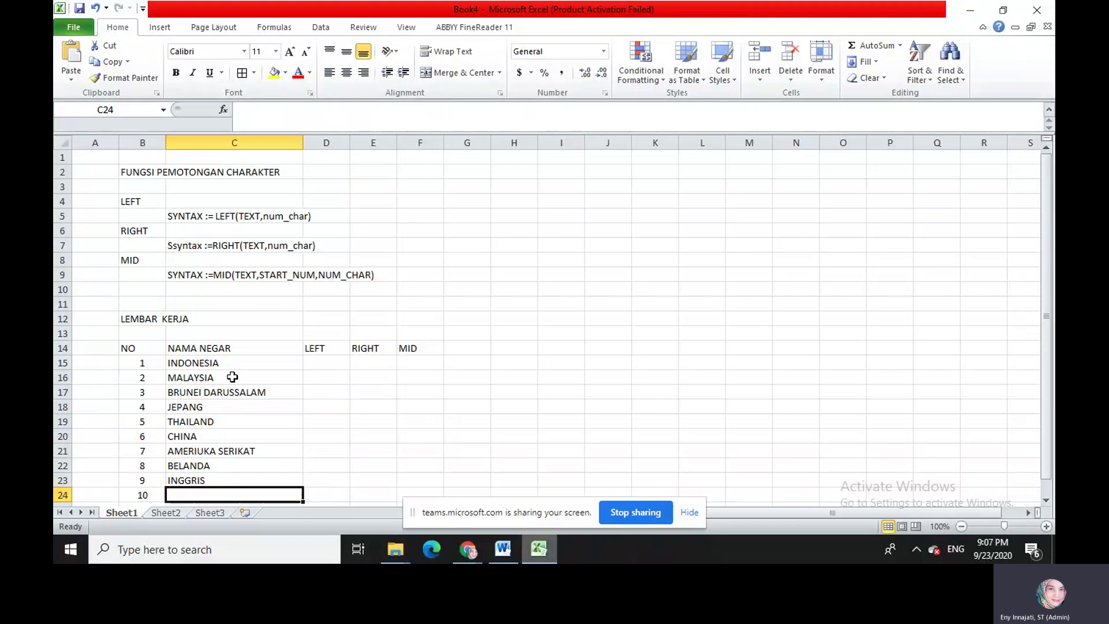
text(VIETNAM)
click(190, 365)
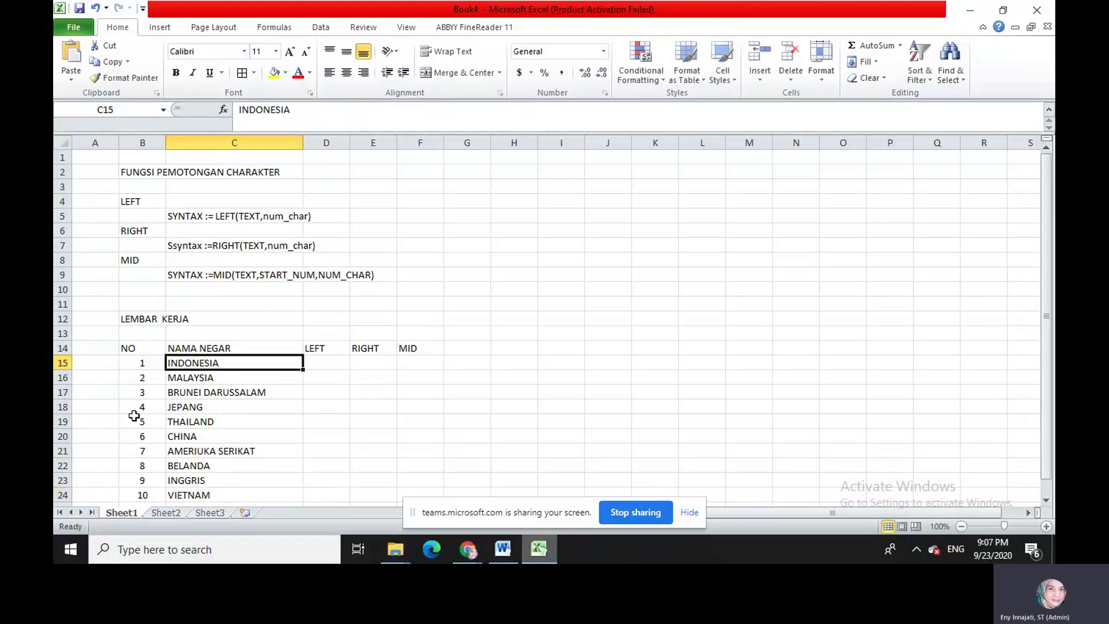
Step: Apply all borders to the table range B14:F24 and widen columns D, E and F
drag(138, 349, 402, 491)
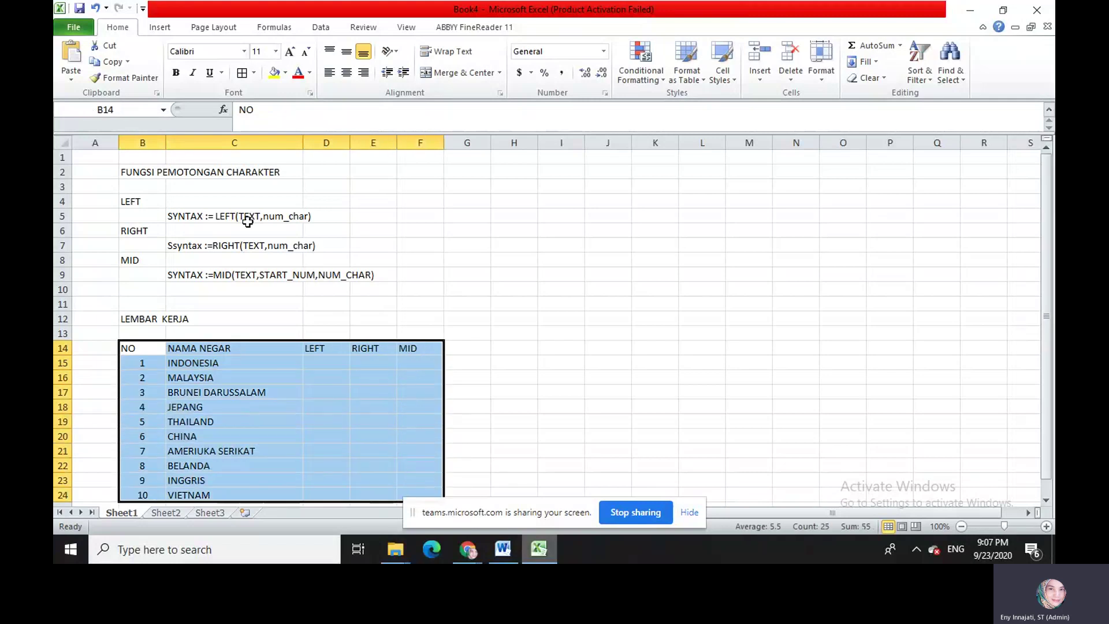
click(242, 72)
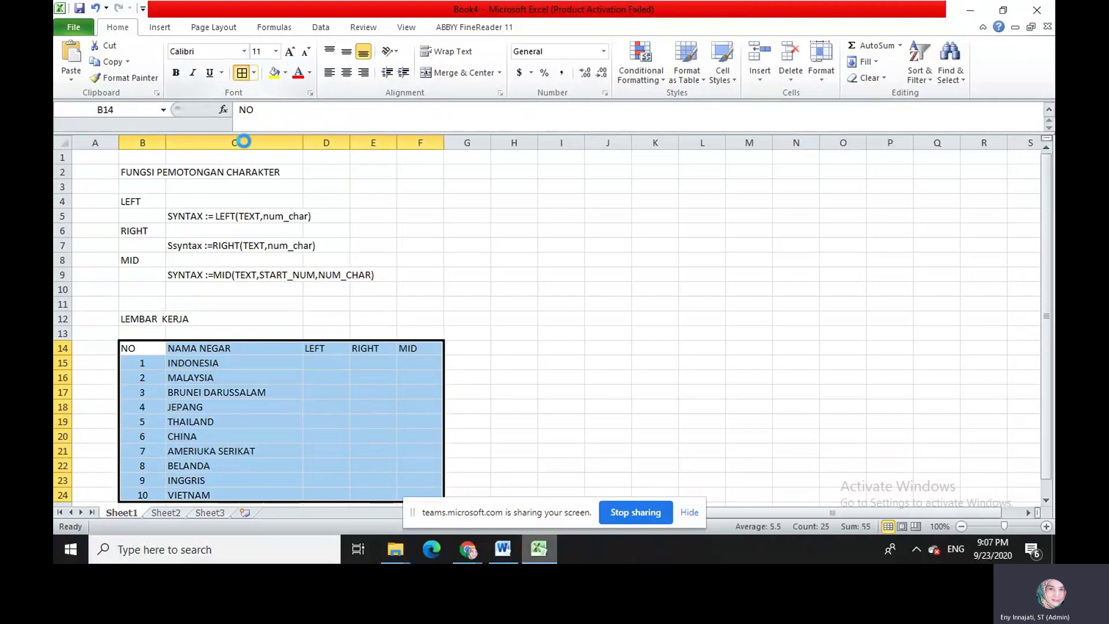
click(355, 319)
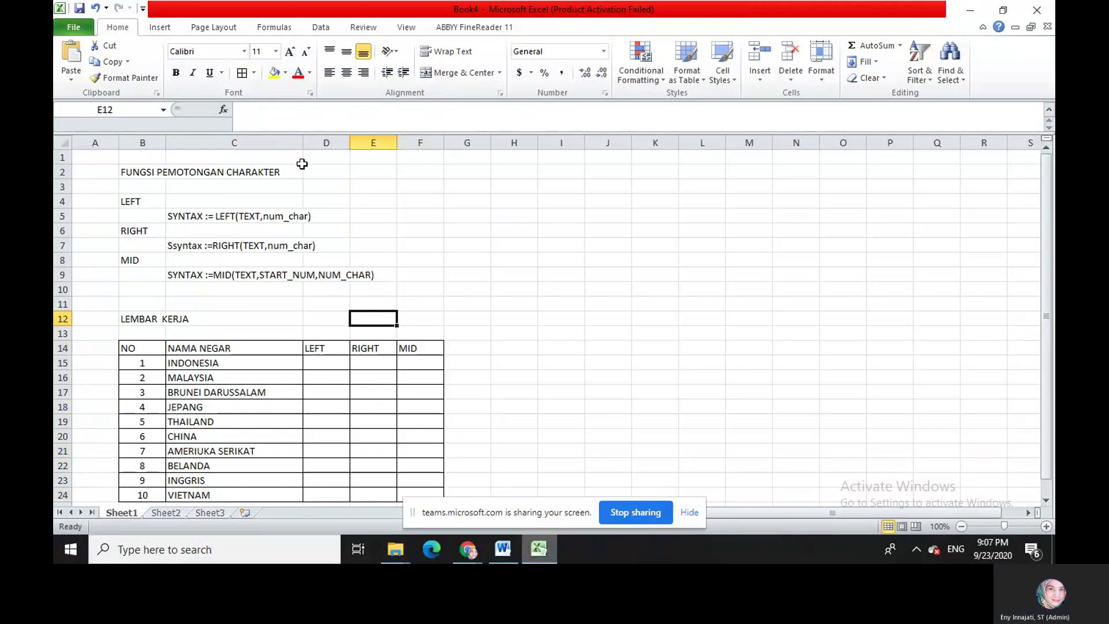
drag(349, 142, 580, 149)
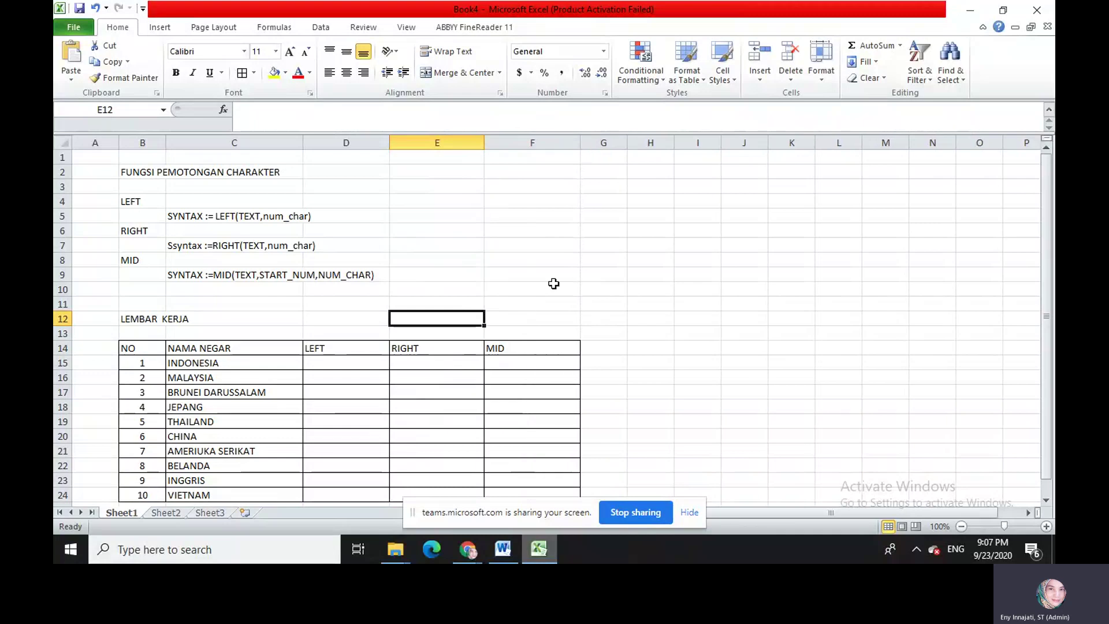
Step: Correct the country column header in C14 to NAMA NEGARA
click(273, 351)
click(313, 109)
text(aA)
key(Return)
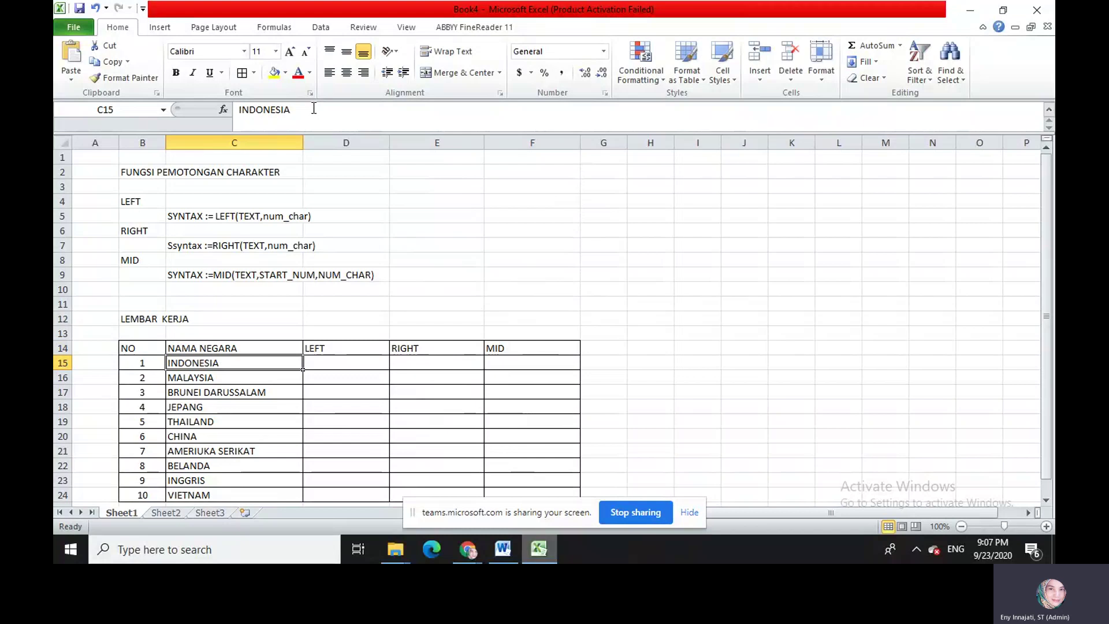
Step: Enter the formula =LEFT(C15,3) in cell D15 to extract the first three letters of the country name
click(333, 361)
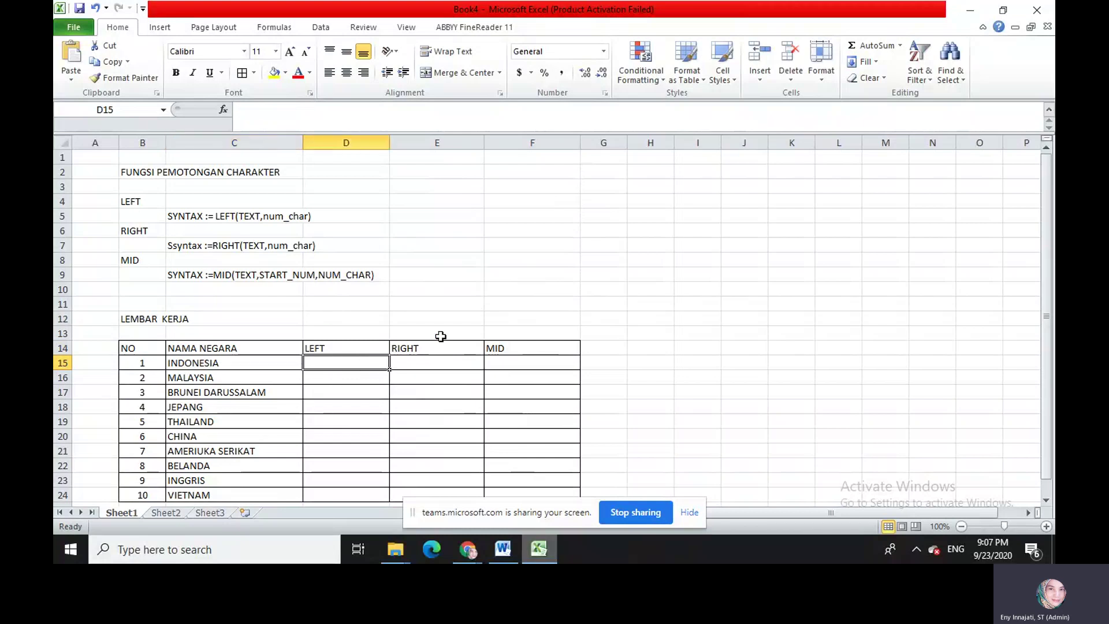
text(=LEFT()
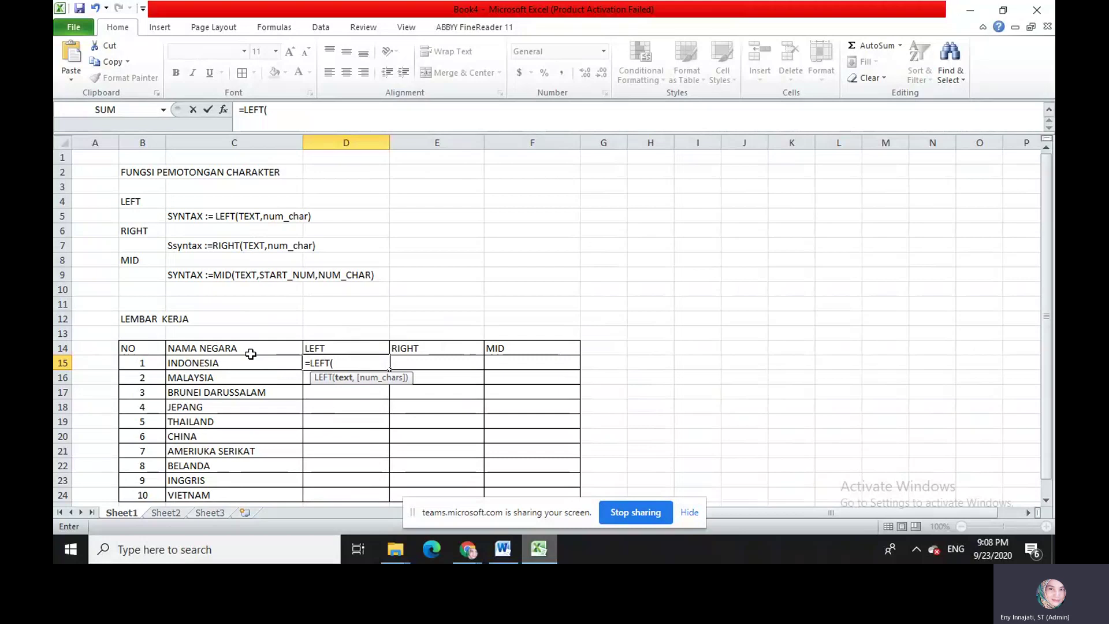
click(207, 363)
text(,)
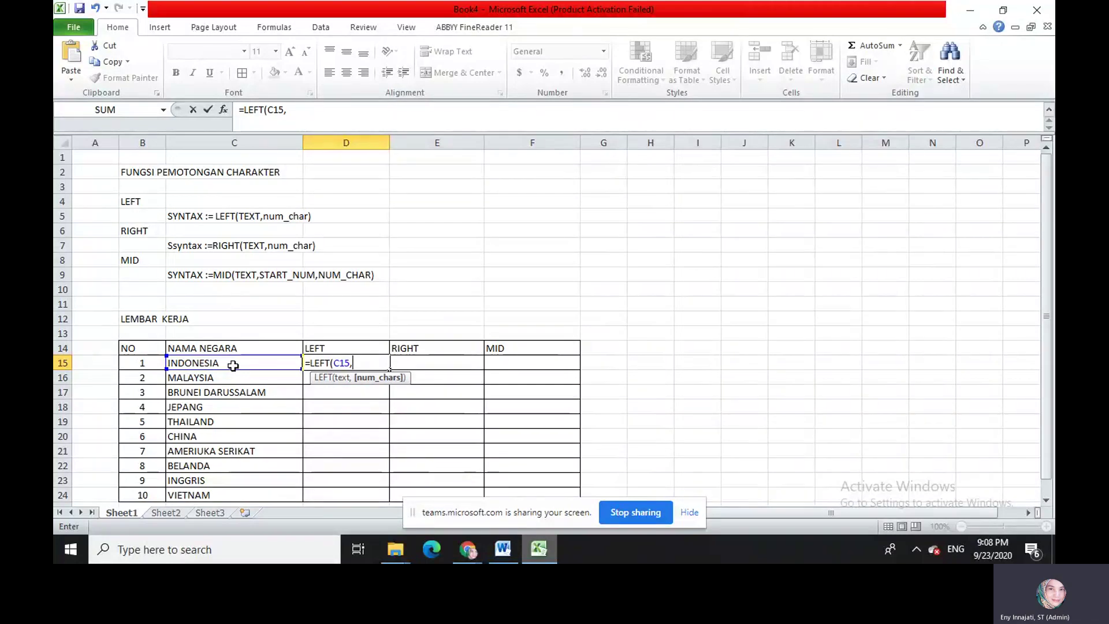
text(3)
key(Return)
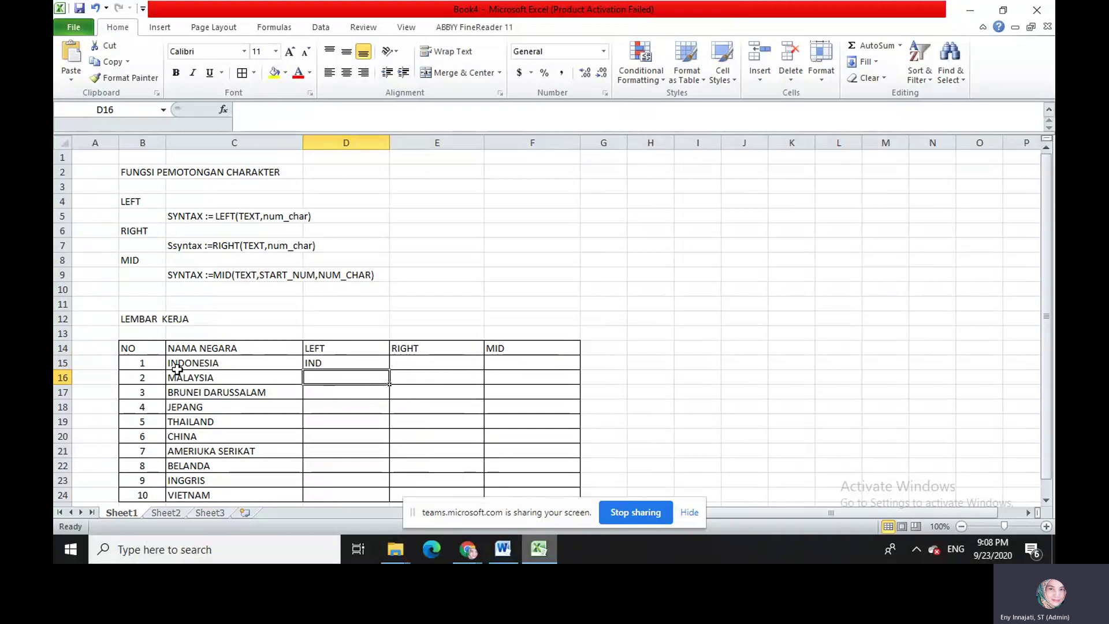
Step: Fill the LEFT formula from D15 down through D24 and check the copied formula in D16
click(347, 361)
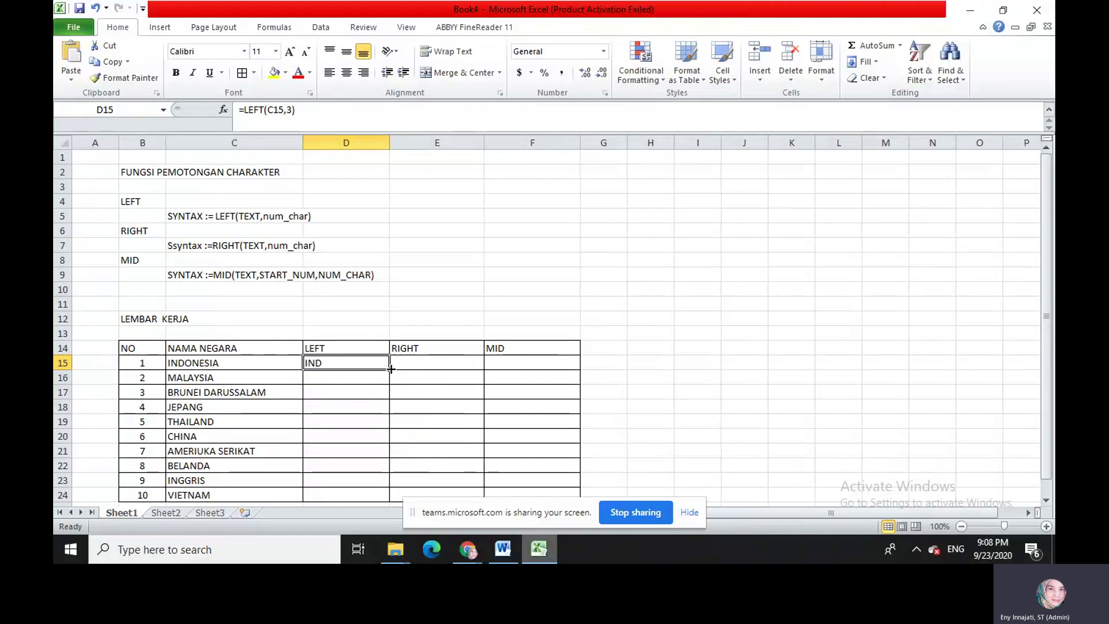
drag(390, 368, 390, 497)
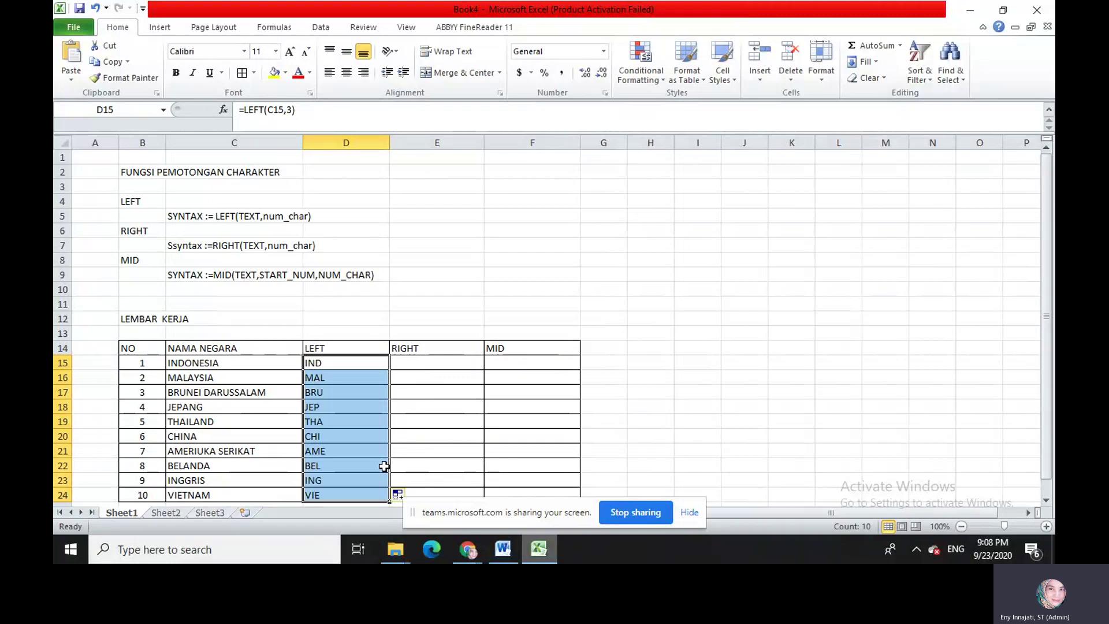
click(352, 377)
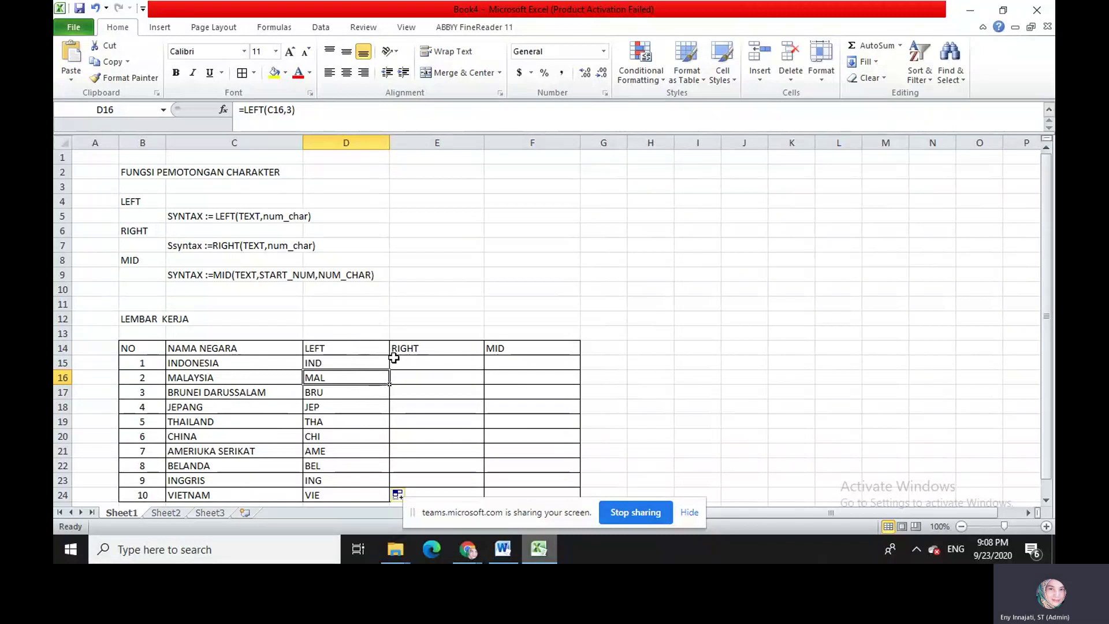
Step: Enter the formula =RIGHT(C15,2) in cell E15 to extract the last two letters of the country name
click(421, 363)
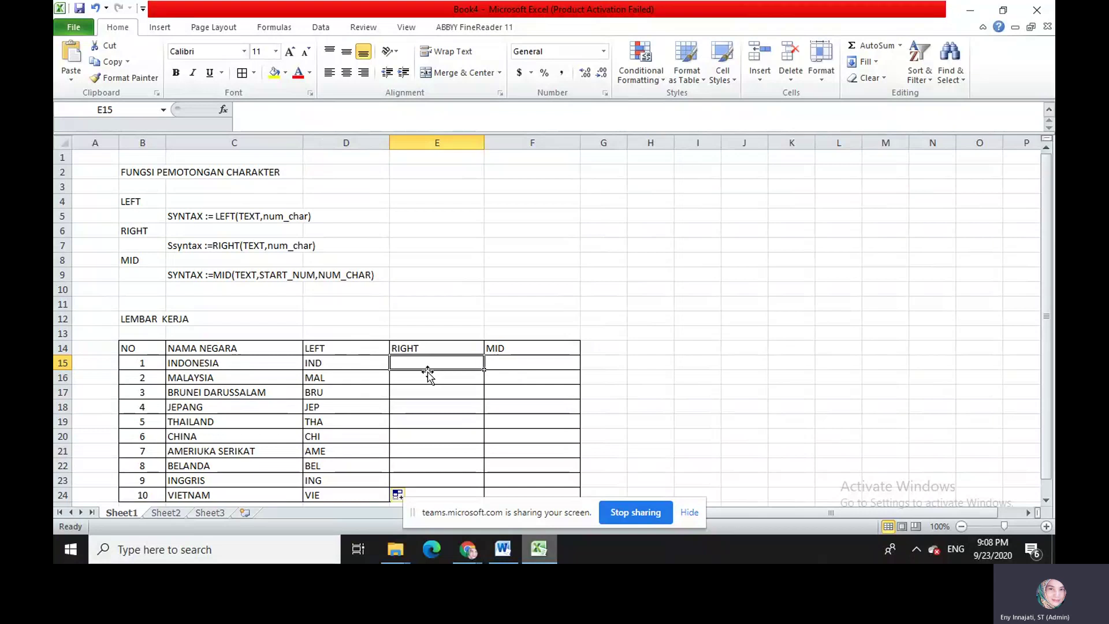
text(=RI)
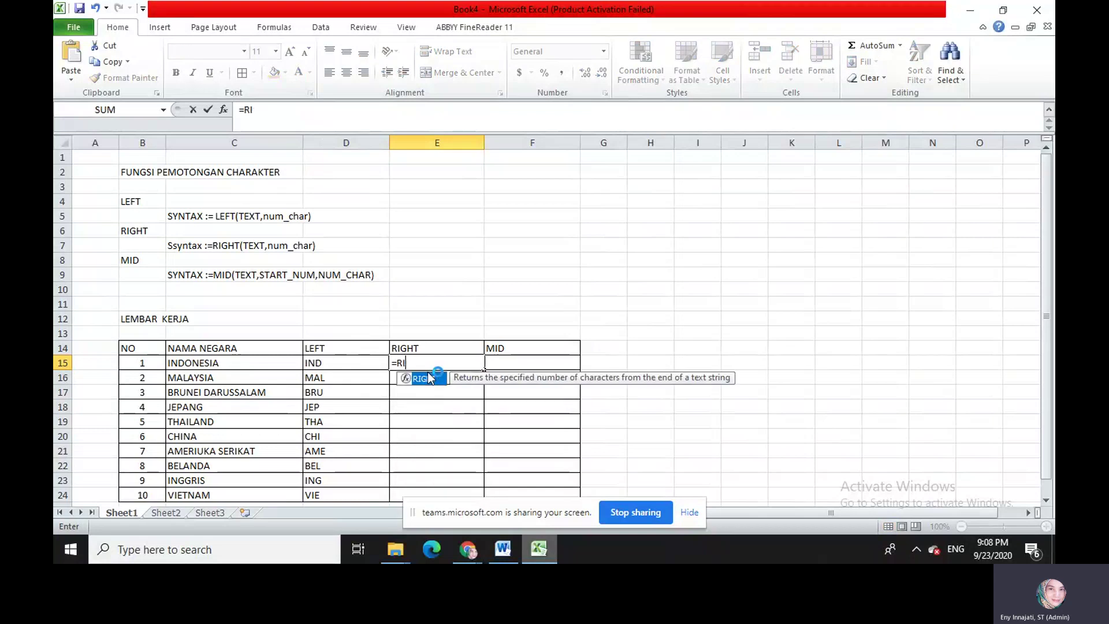
text(GHT)
double_click(430, 378)
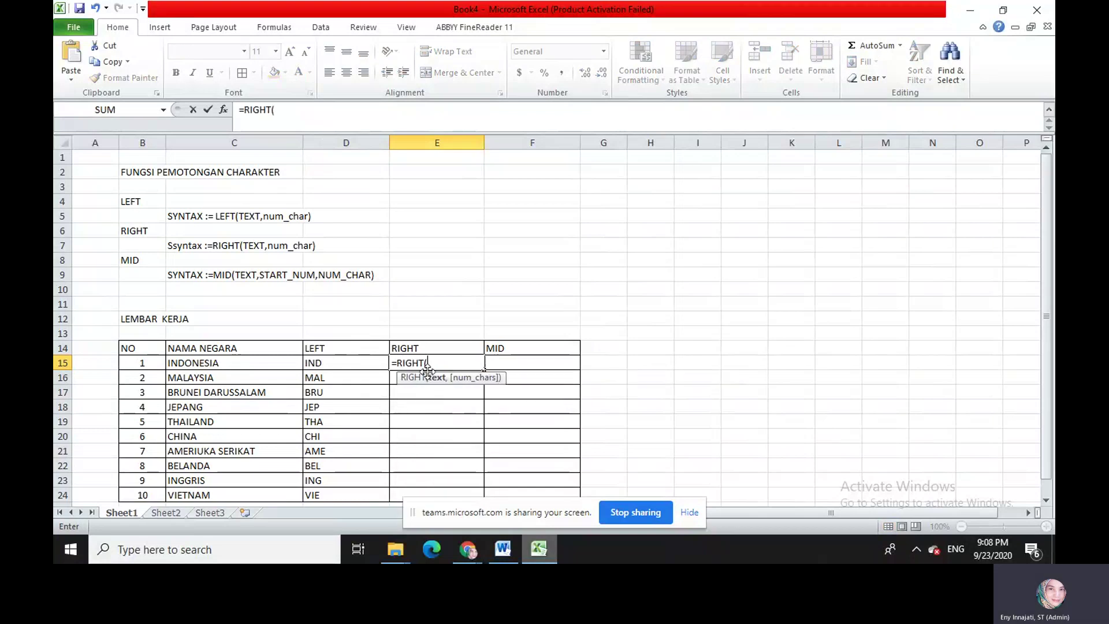
click(275, 364)
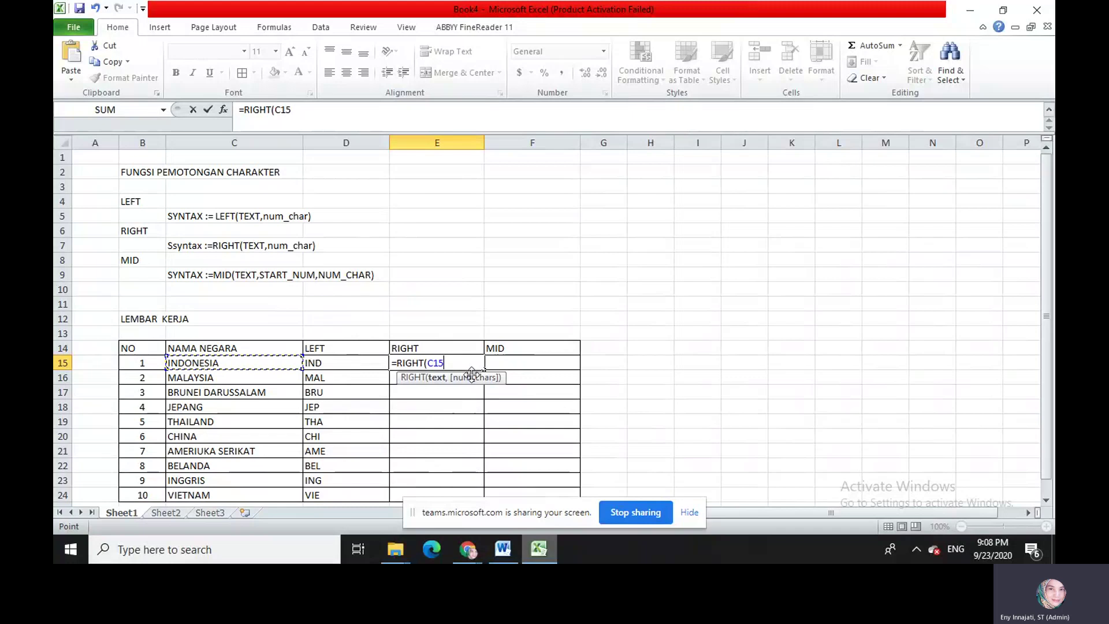
text(,2)
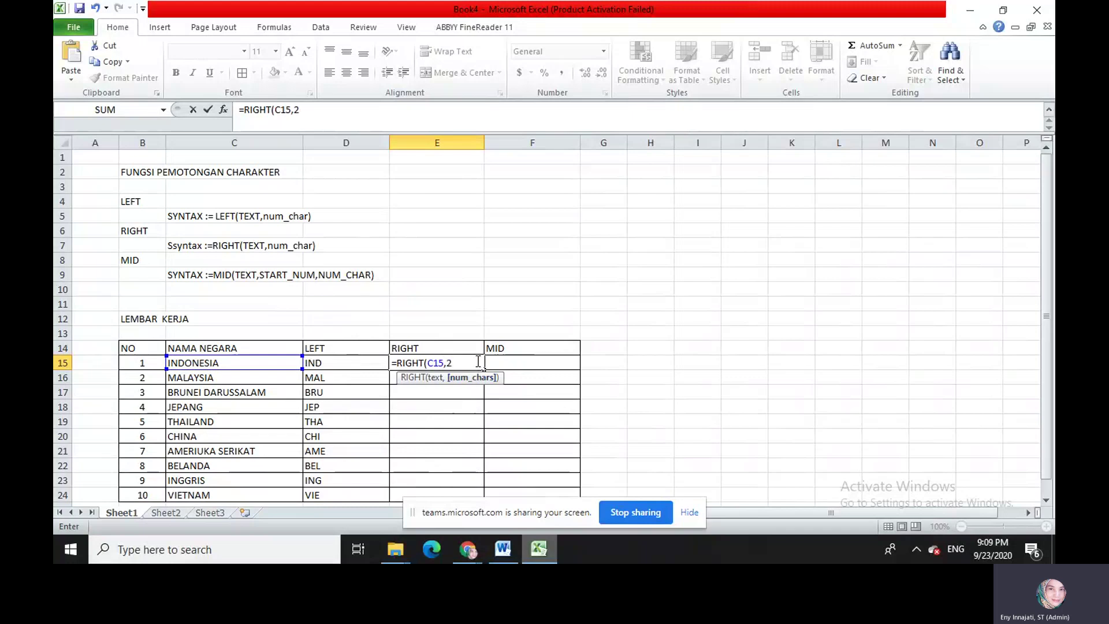
key(Return)
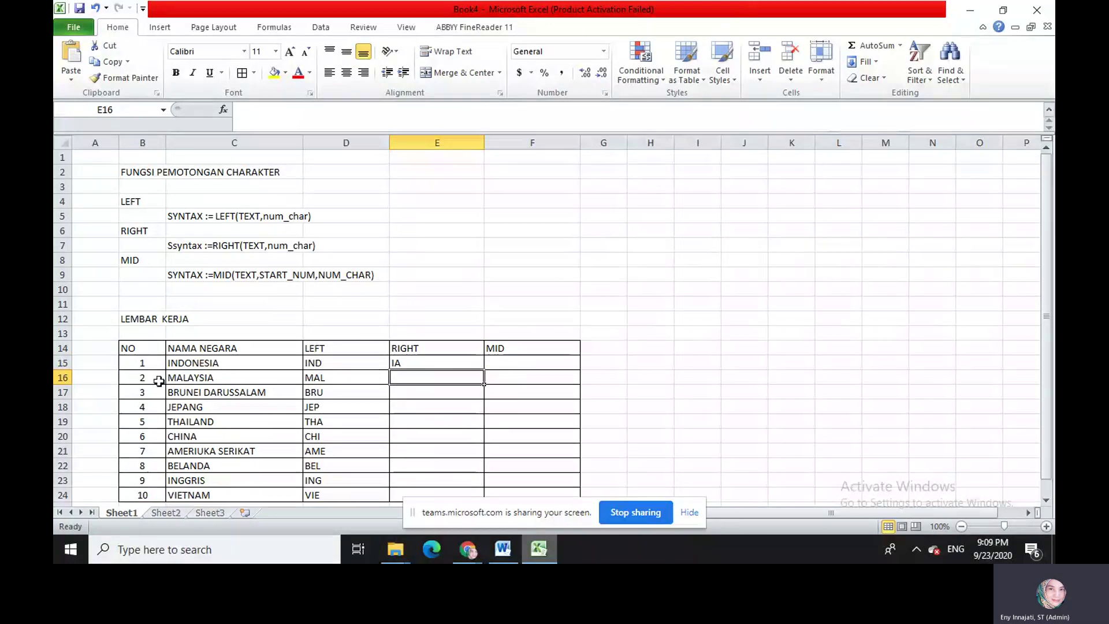
Step: Fill the RIGHT formula from E15 down through E24 for the remaining countries
click(449, 362)
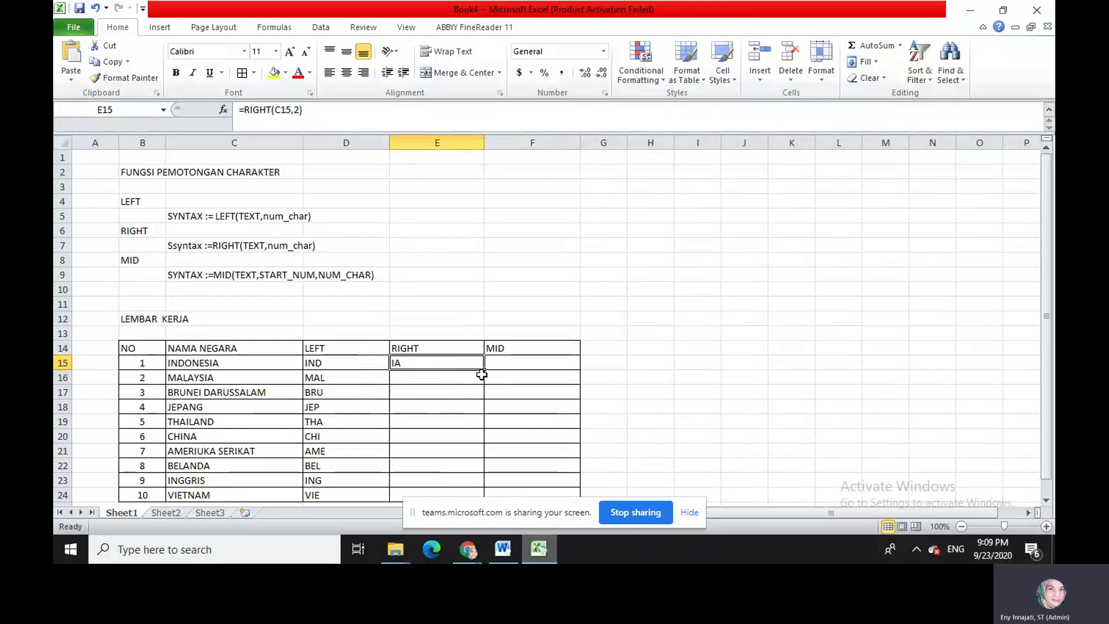
drag(484, 373, 486, 500)
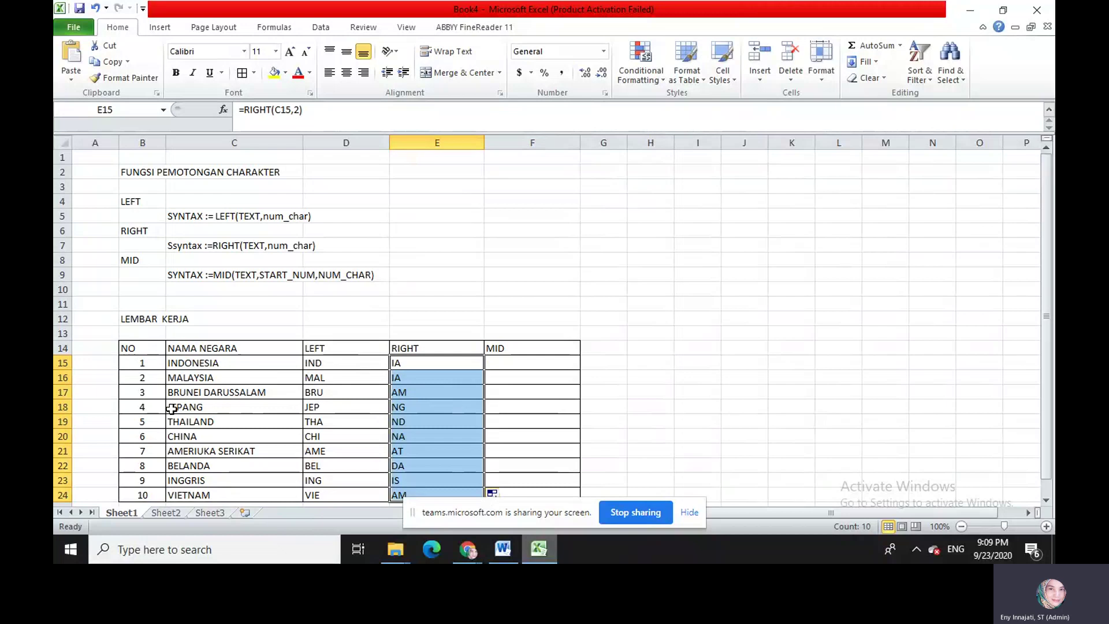
click(443, 364)
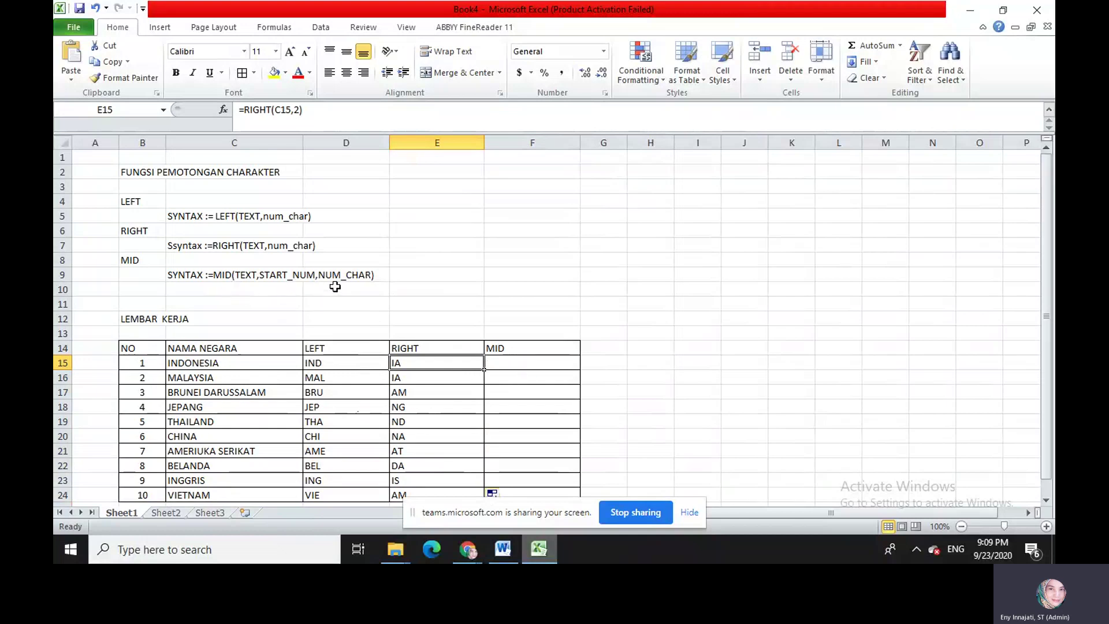
Step: Enter the formula =MID(C15,3,3) in cell F15 to extract three letters starting at the third character
click(527, 362)
text(=)
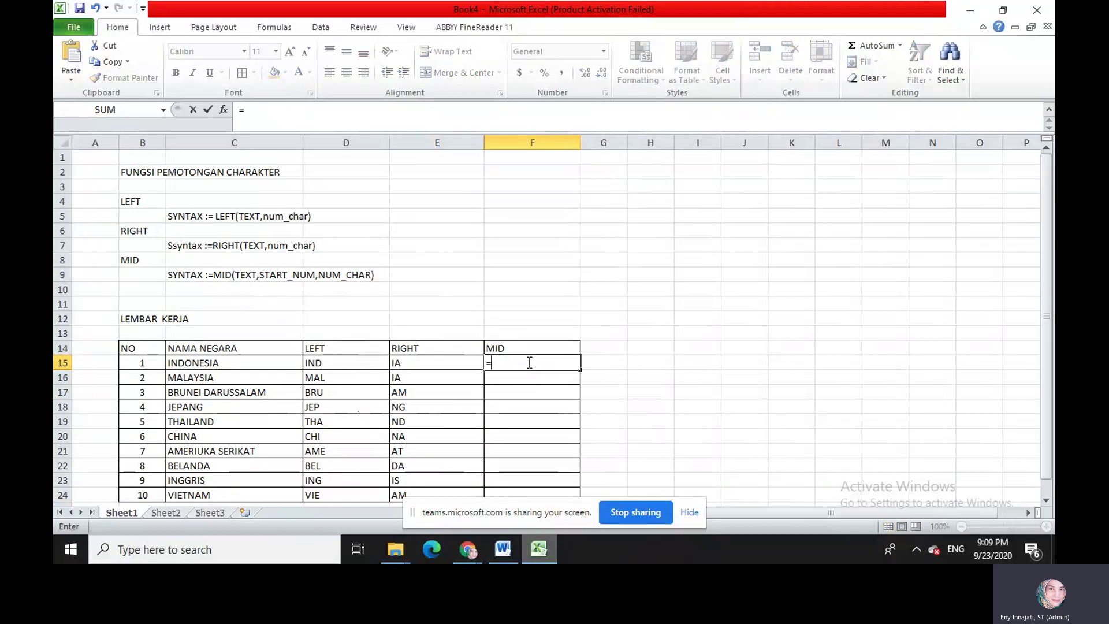
text(MID()
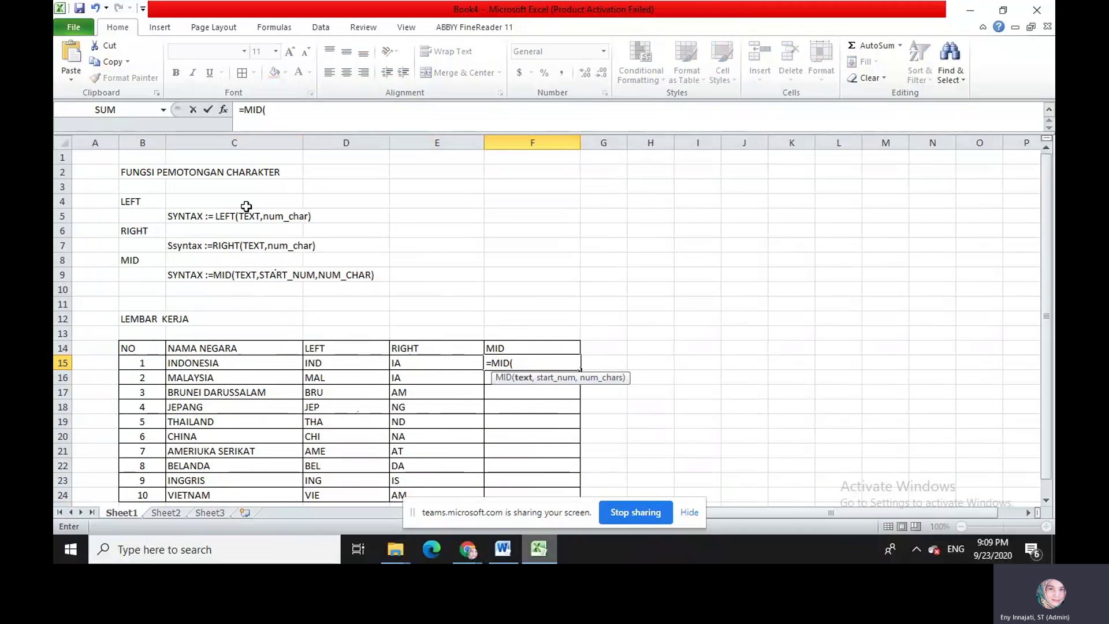
click(253, 364)
text(,3)
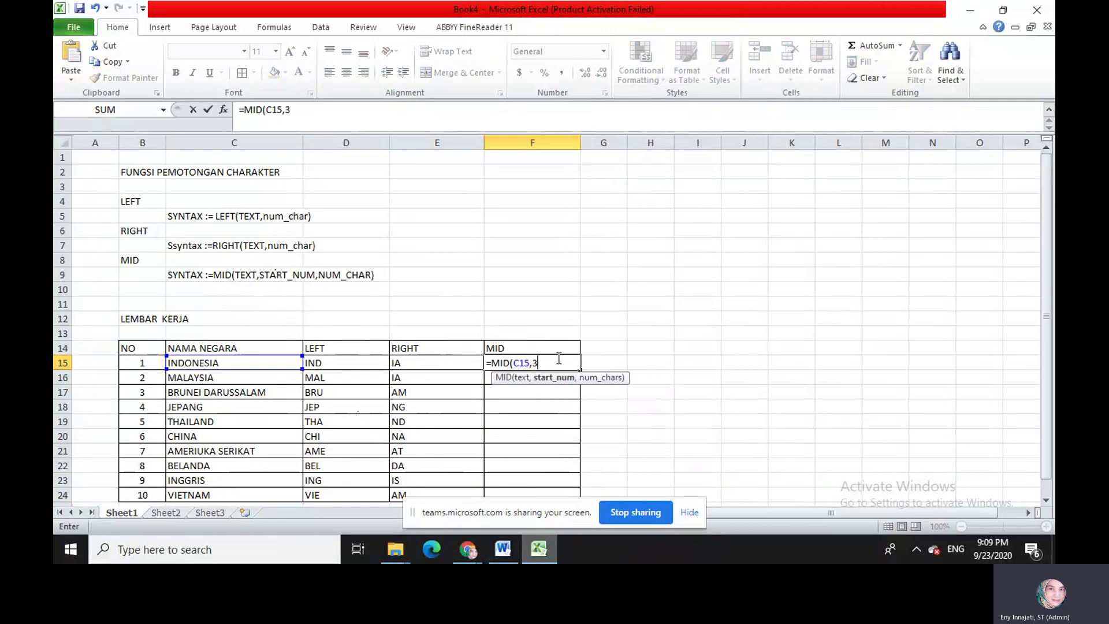
text(,3)
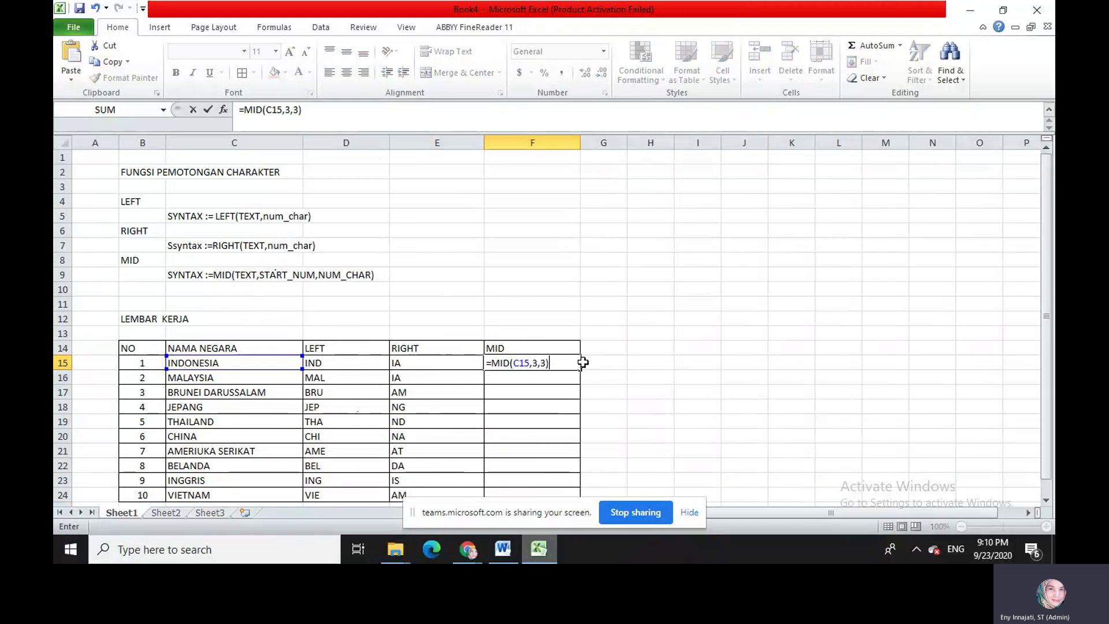
key(Return)
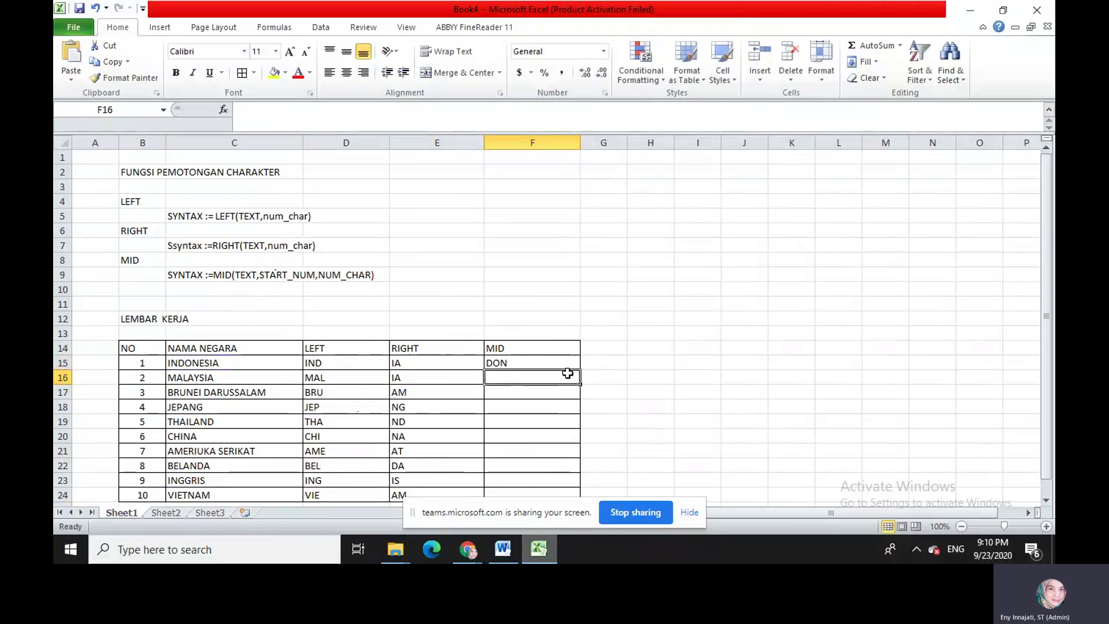
Step: Fill the MID formula from F15 down through F24 and check the formulas in F15 and F16 against the country names
click(535, 363)
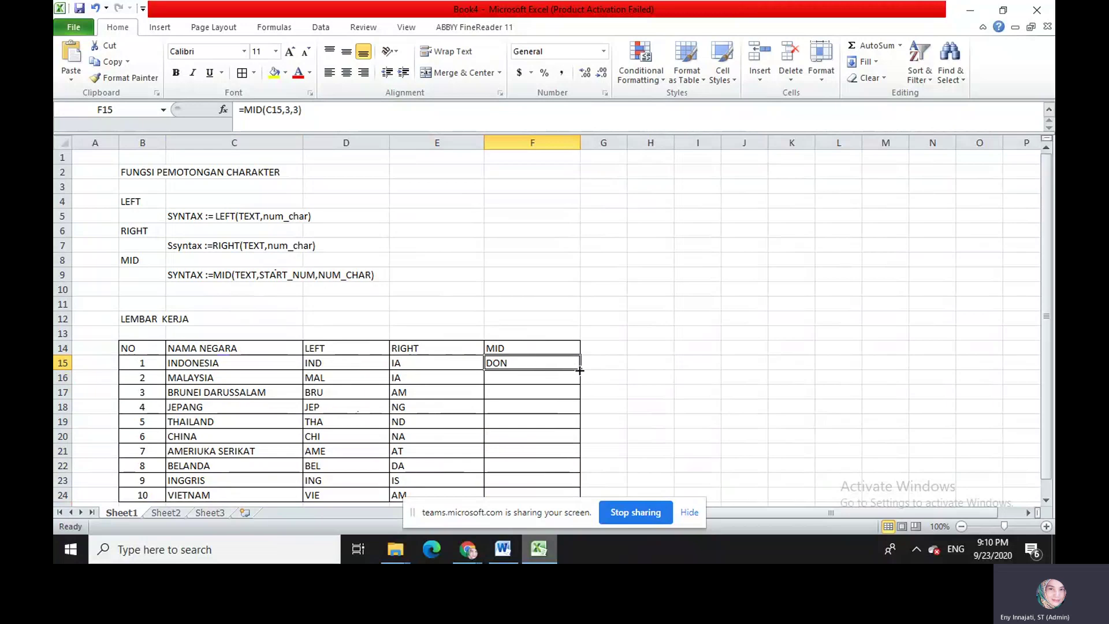
drag(579, 370, 576, 502)
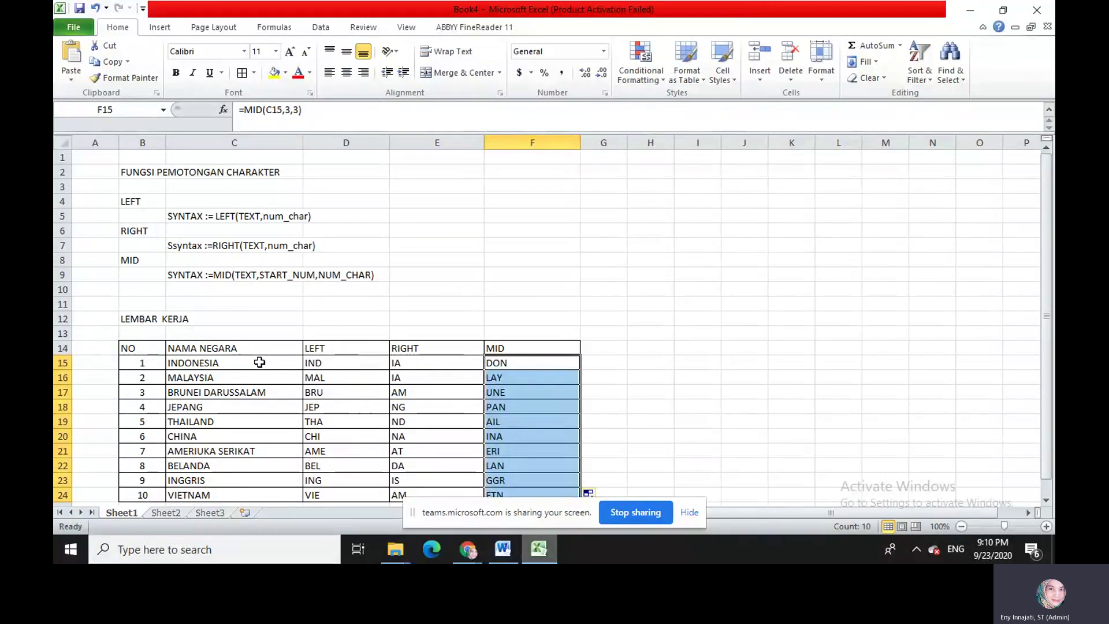
click(555, 365)
click(557, 378)
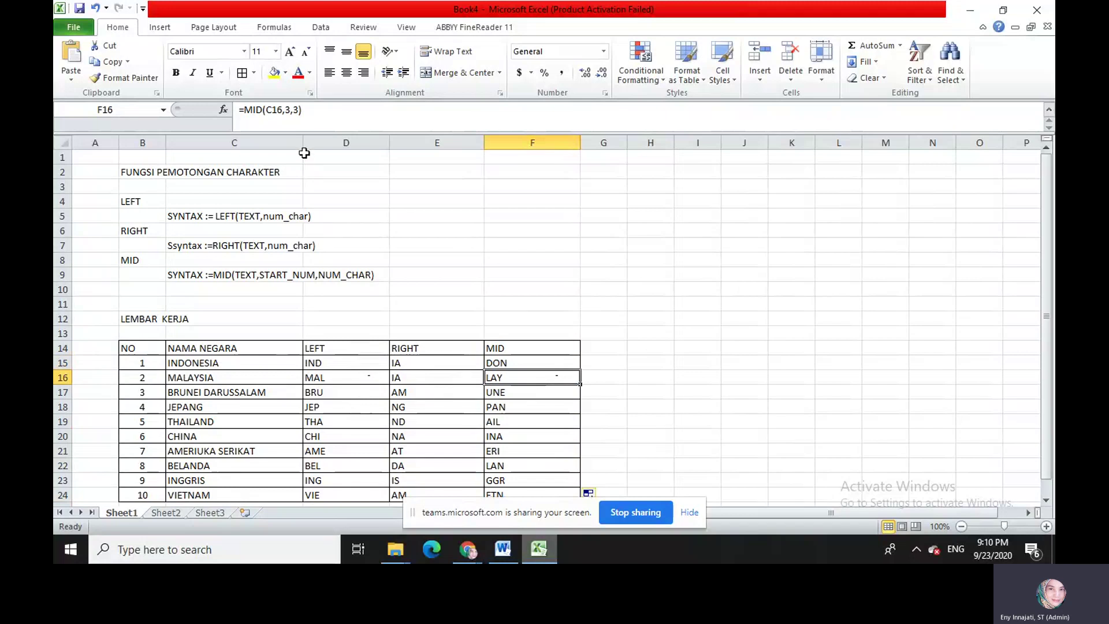
drag(536, 360, 531, 348)
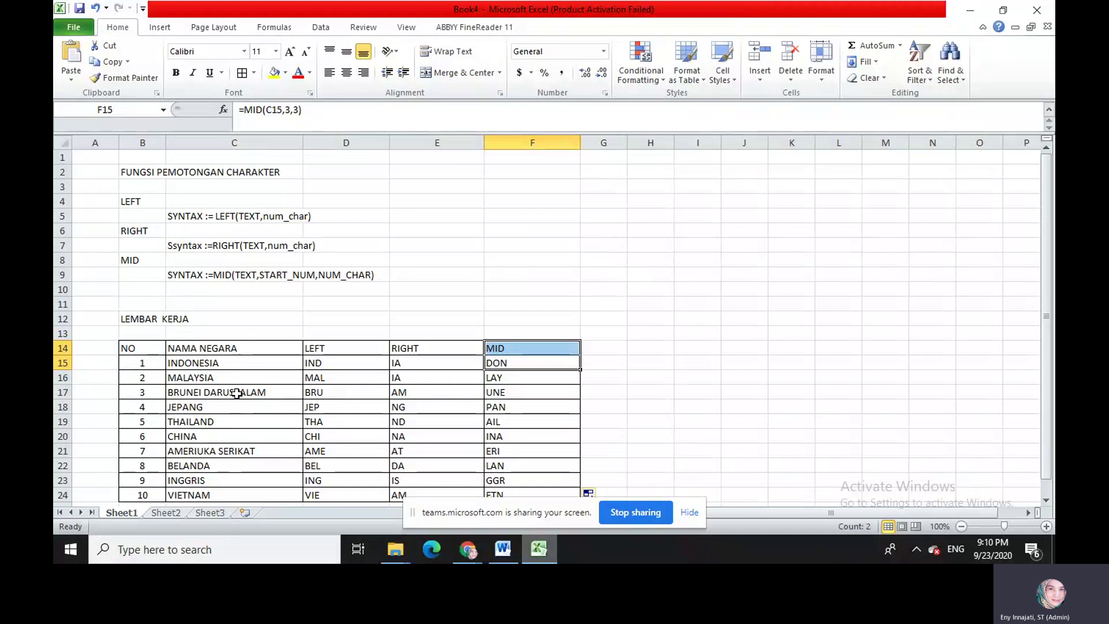
click(251, 363)
click(520, 364)
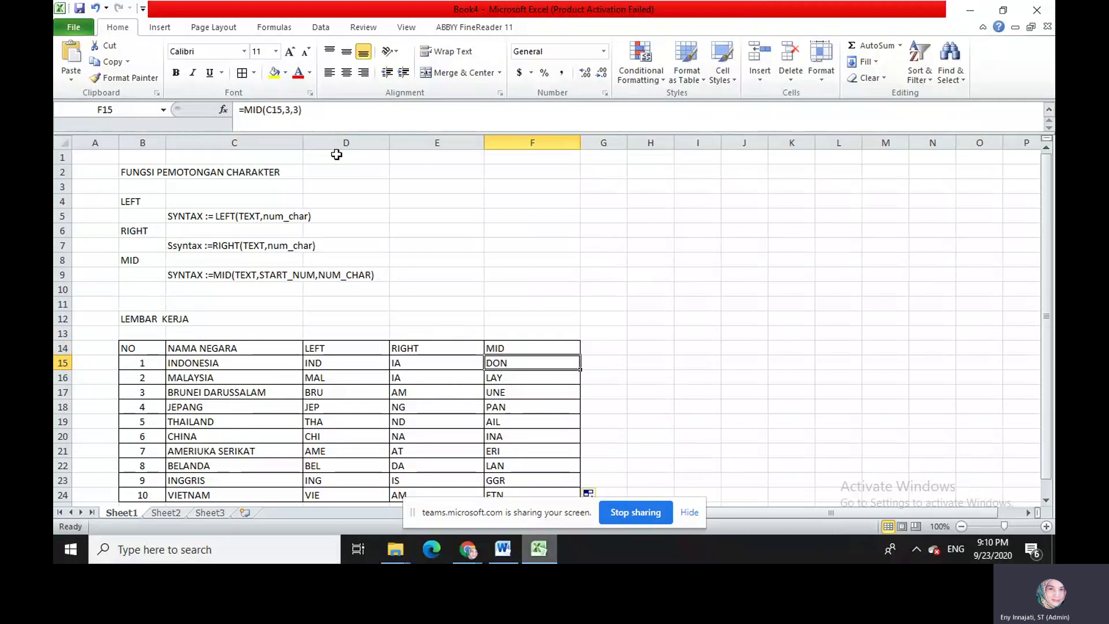